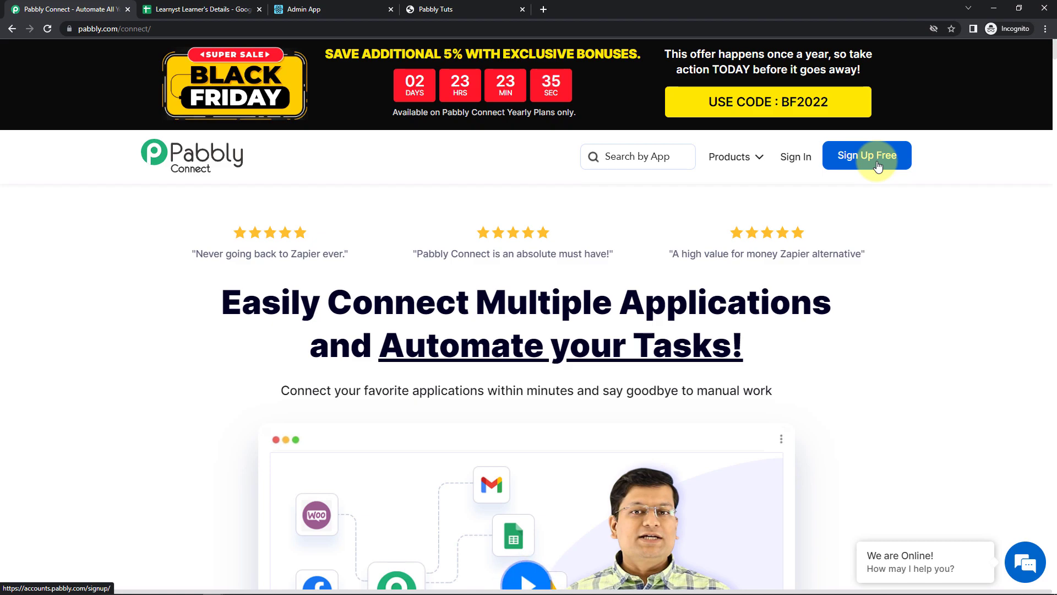
Sign in and open the Pabbly Connect dashboard through Access Now
left_click(790, 163)
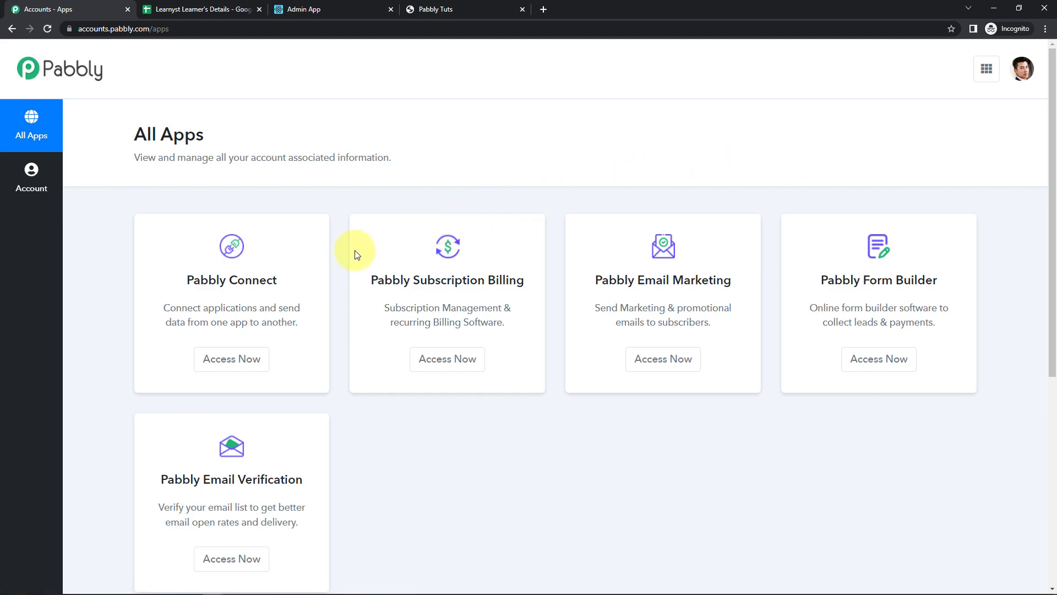
left_click(223, 361)
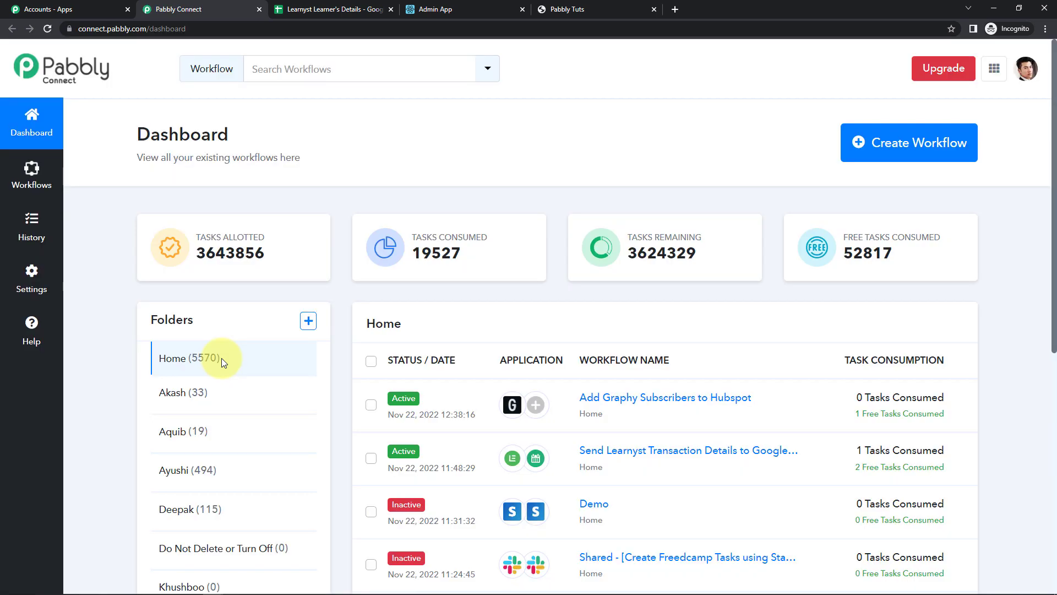
Create a workflow named 'Send Learnyst Transaction Details to Google Sheet'
left_click(917, 157)
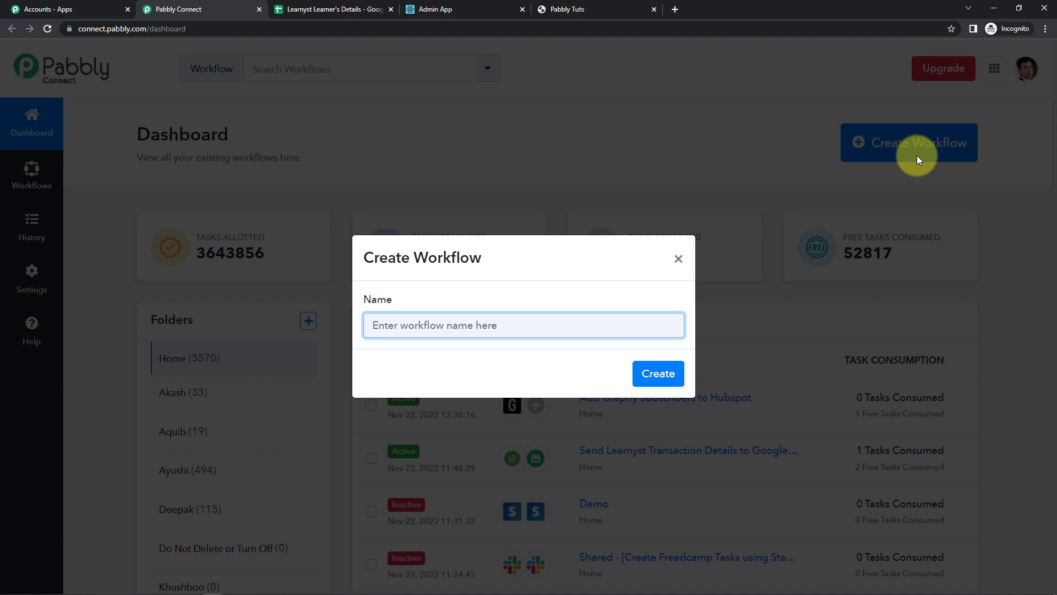
type("Send Learnyst Transaction Details to Google Sheet")
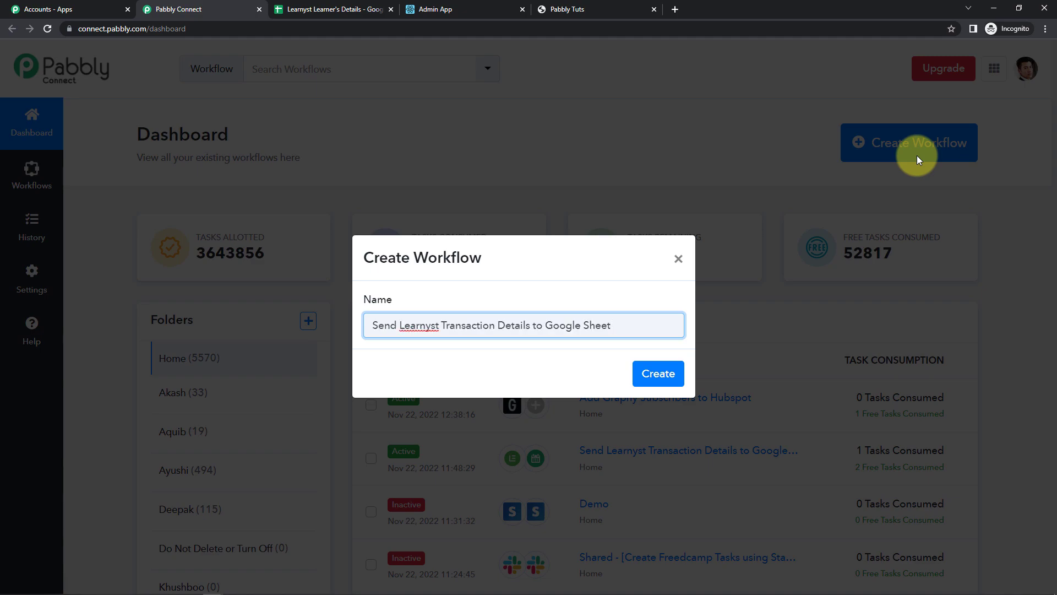
left_click(662, 376)
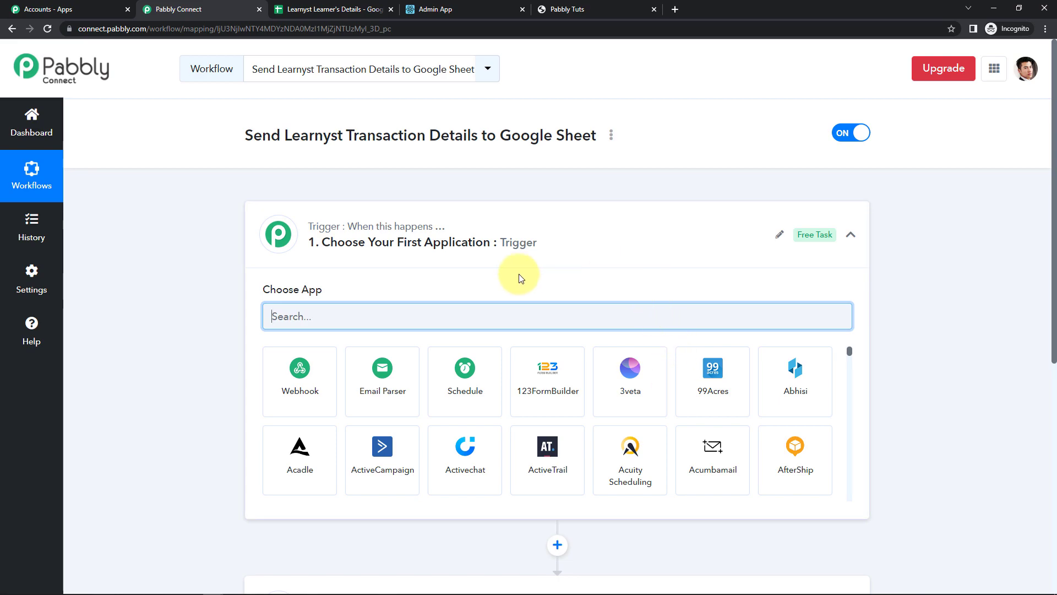
Set the trigger app to Learnyst with the Purchase trigger event
scroll(524, 430, "down", 7)
scroll(524, 449, "down", 3)
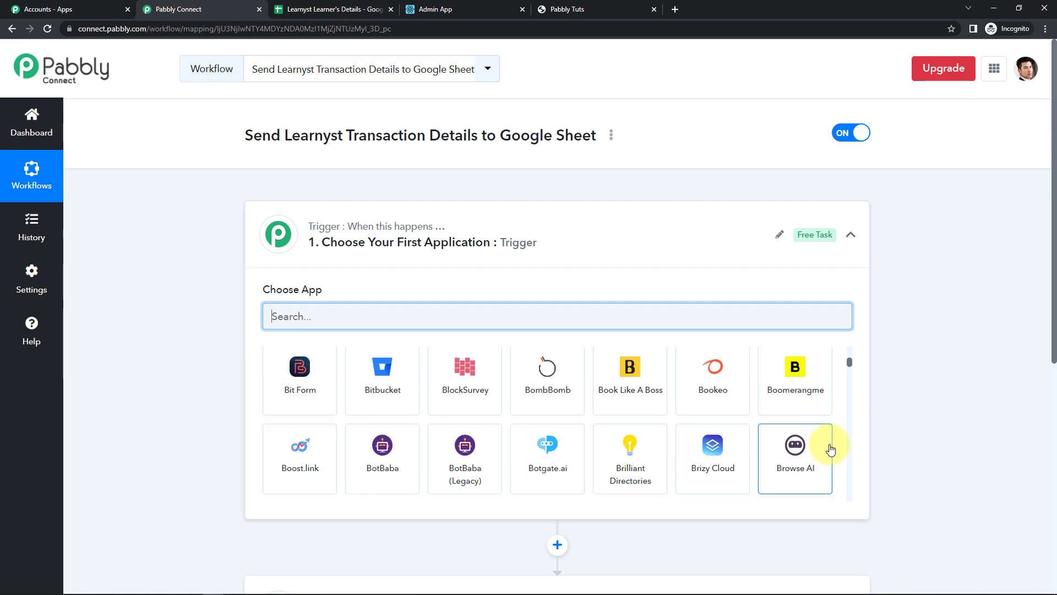
scroll(953, 454, "down", 2)
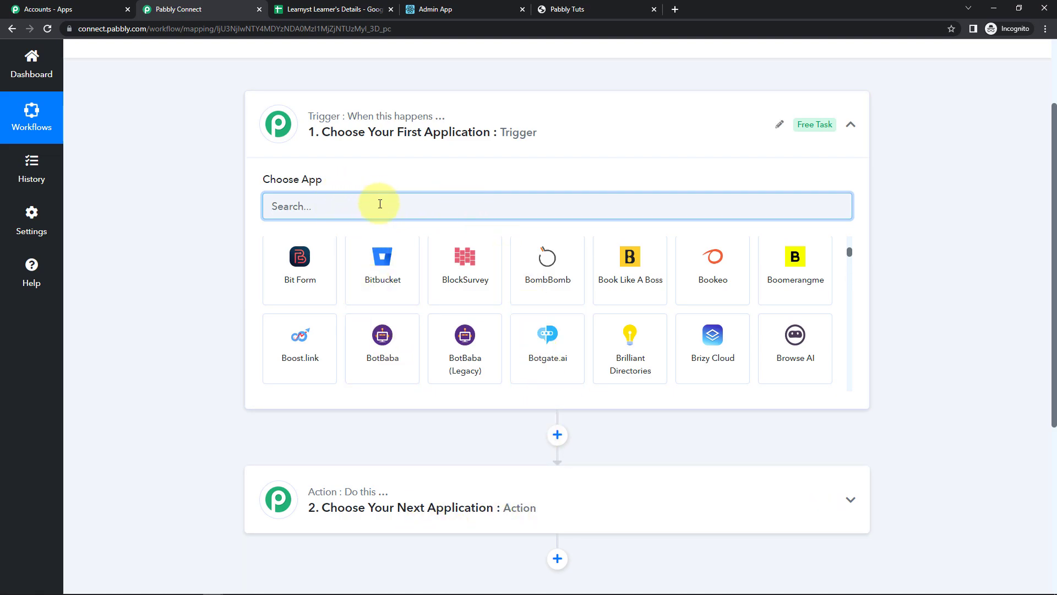
type("leany")
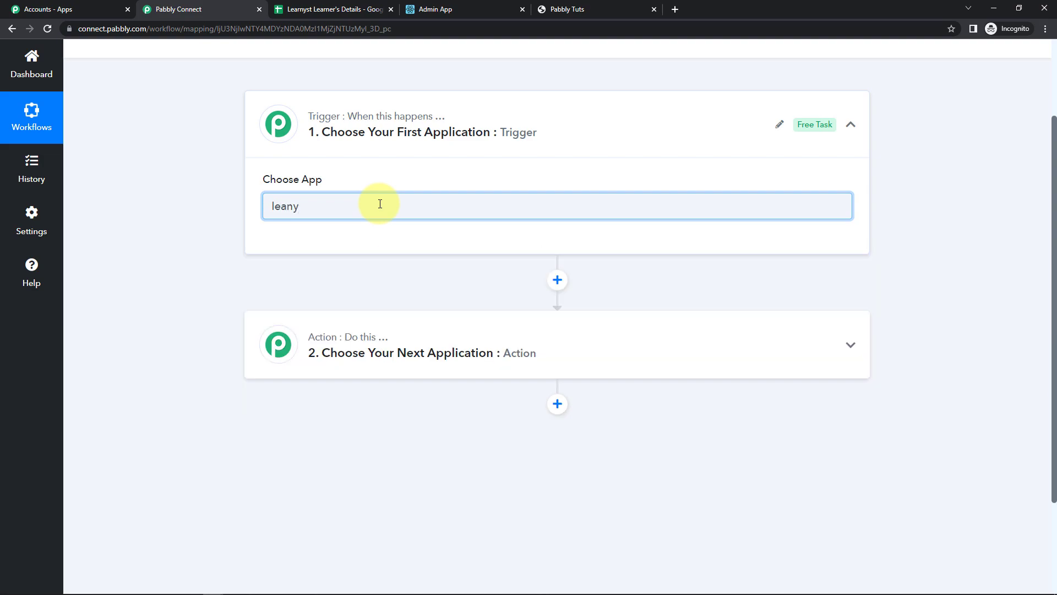
left_click(551, 276)
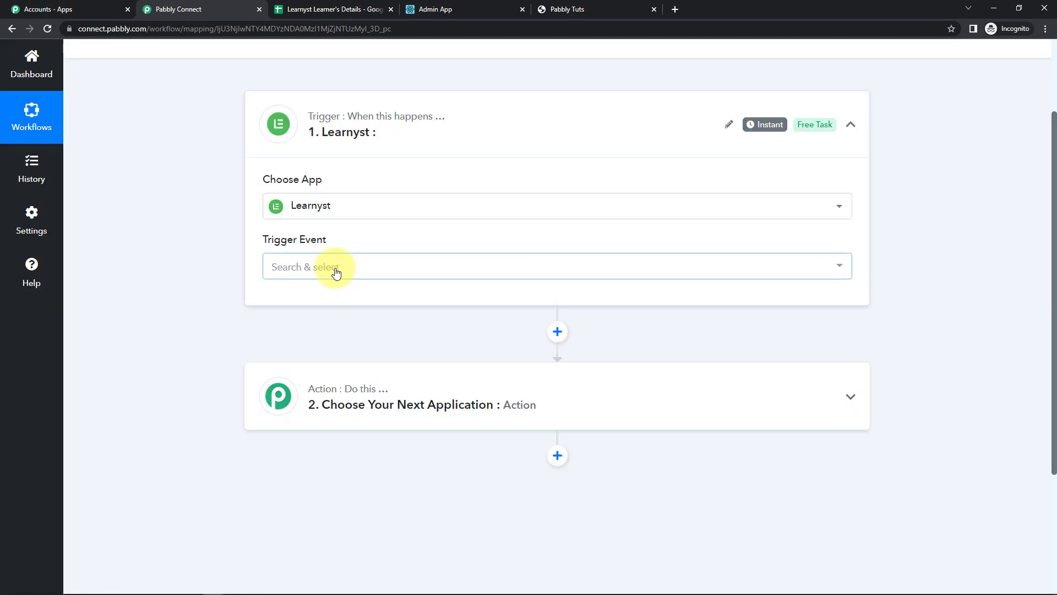
mouse_move(281, 241)
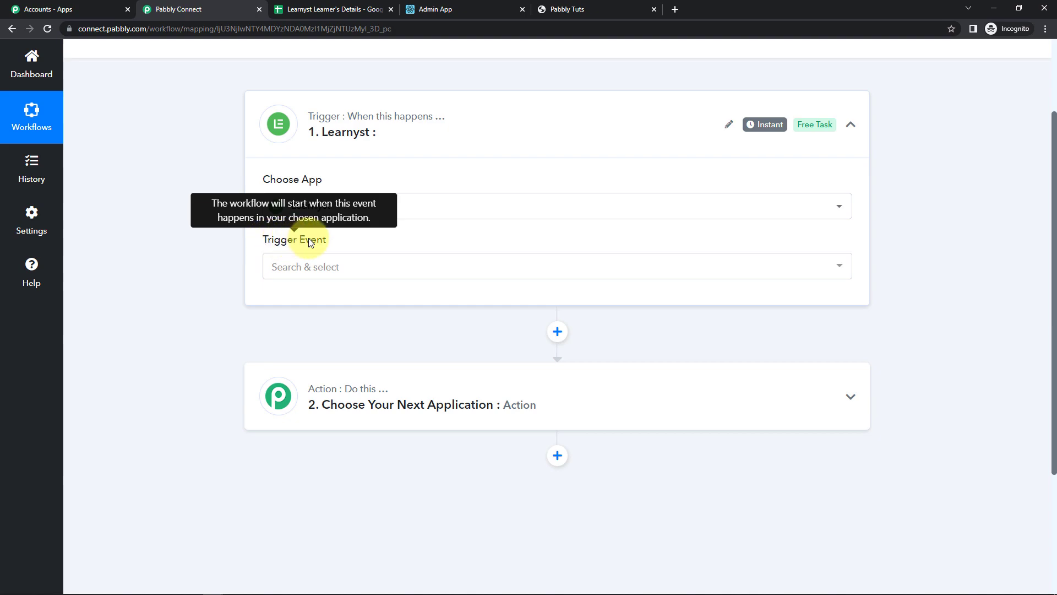
left_click(302, 273)
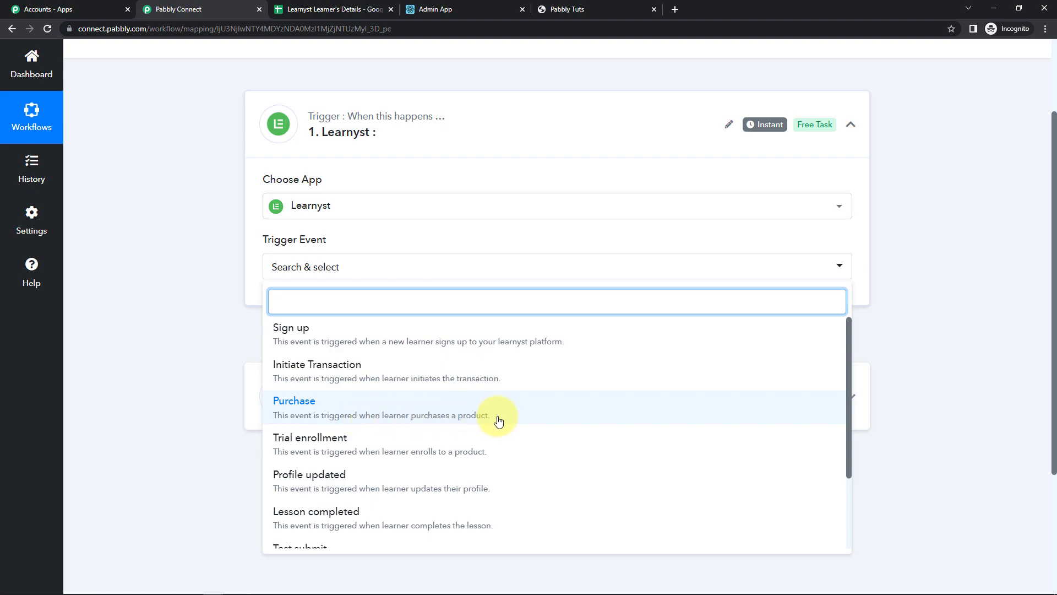
left_click(355, 406)
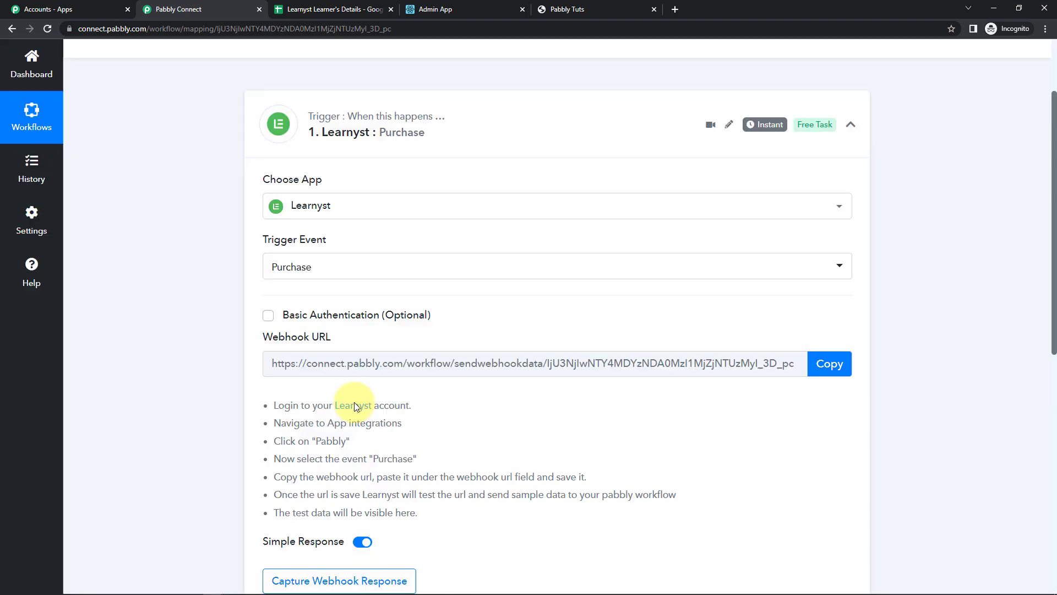
Copy the Learnyst trigger's webhook URL, leaving Pabbly waiting for a webhook response
scroll(401, 364, "down", 1)
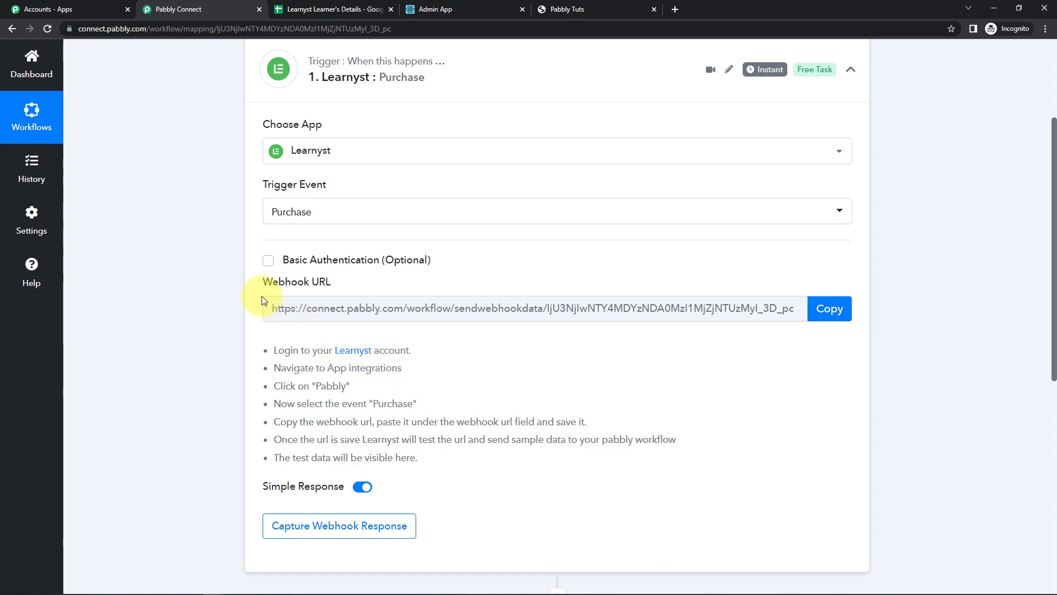
mouse_move(268, 287)
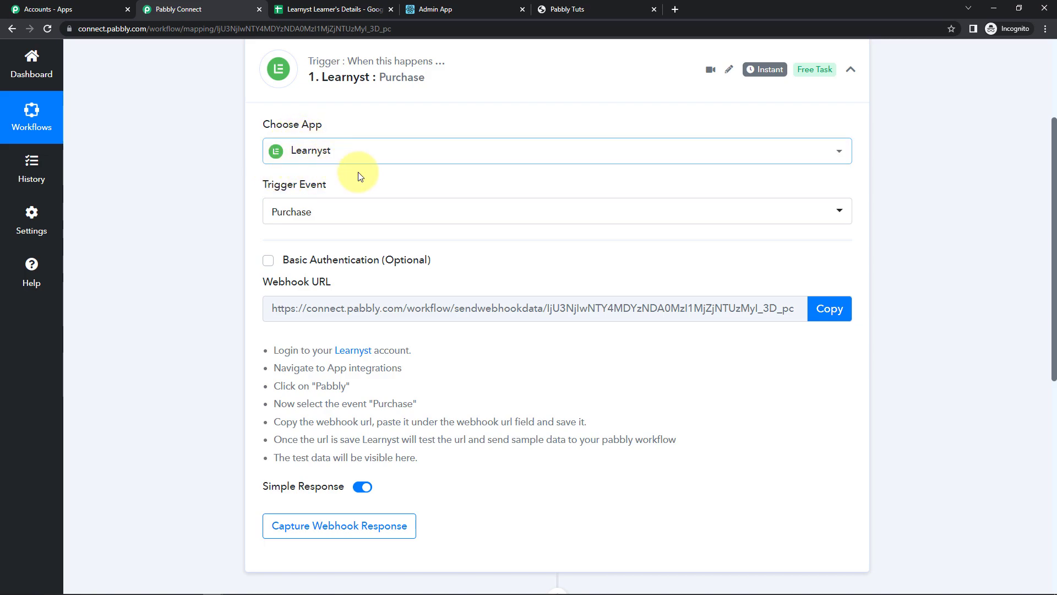
left_click(836, 313)
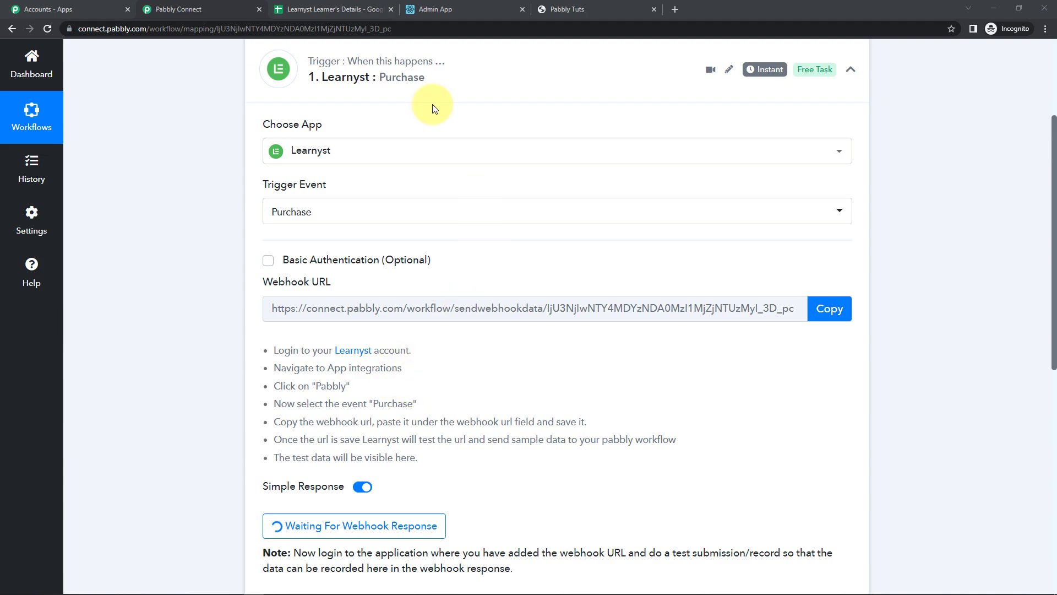
left_click(457, 11)
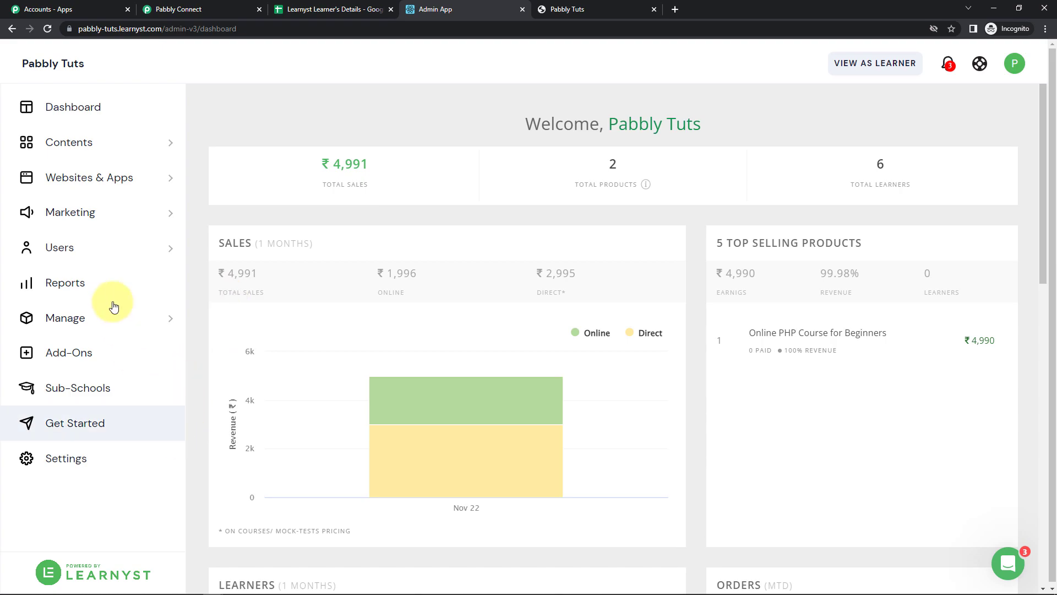
Open the Pabbly integration's Purchase event under Marketing > Integrations and add a URL entry
left_click(130, 216)
left_click(71, 354)
left_click(507, 296)
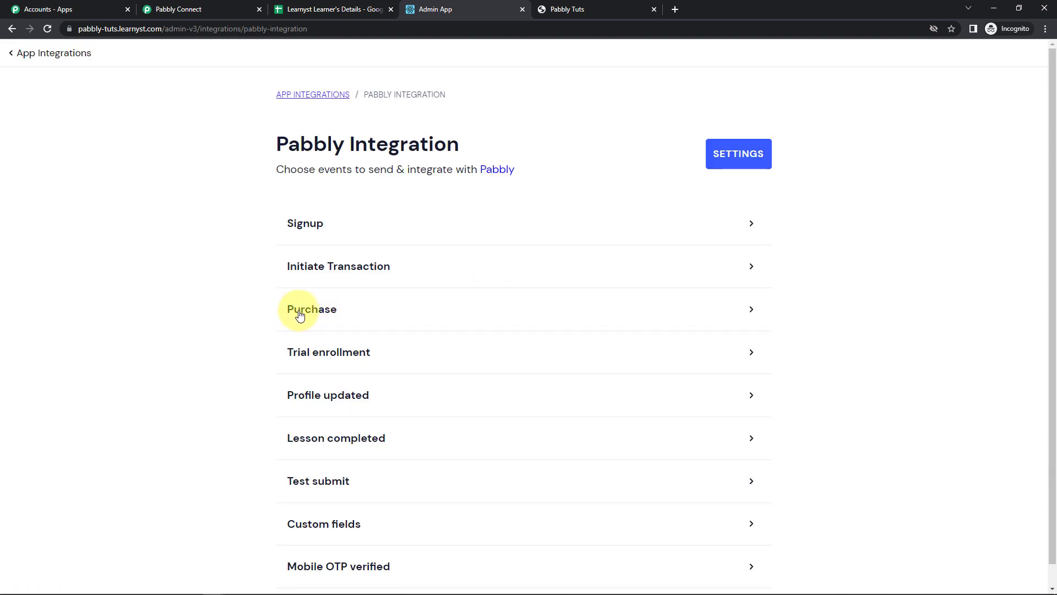
left_click(323, 312)
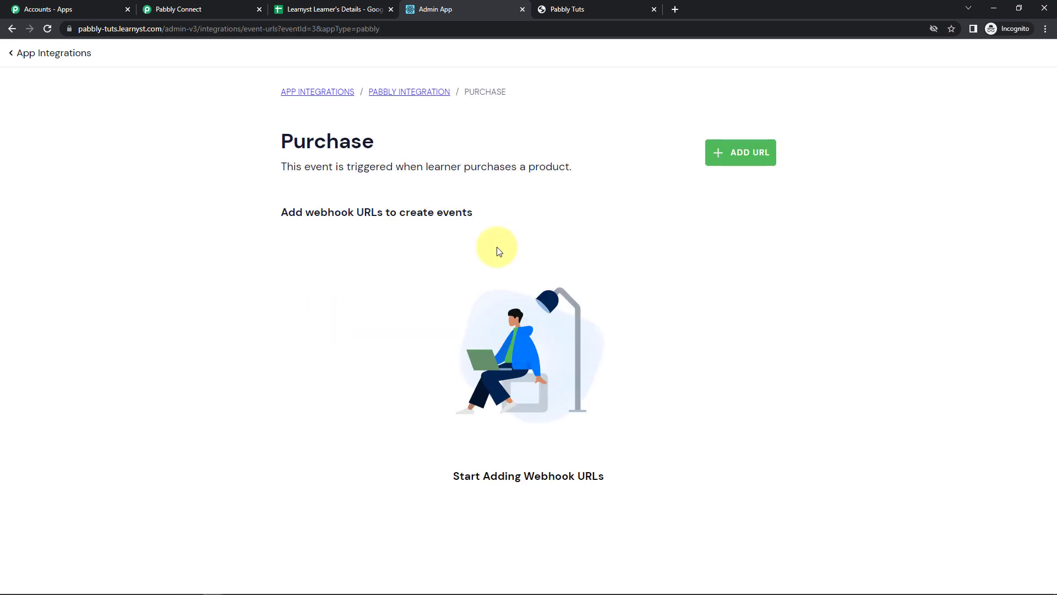
left_click(751, 158)
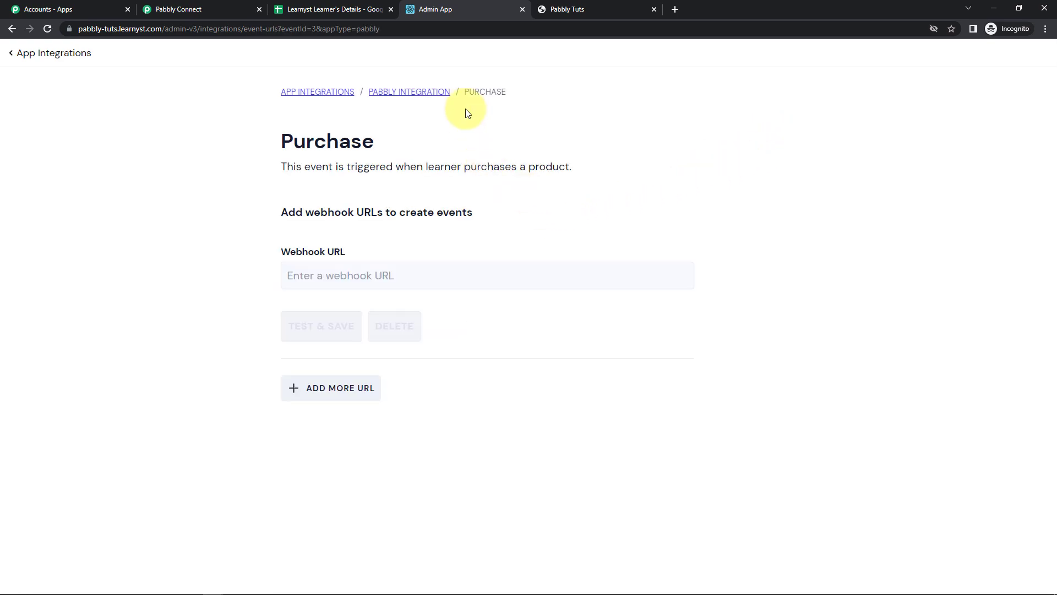
Paste the recopied Pabbly webhook URL into the Purchase entry and test and save it
left_click(216, 14)
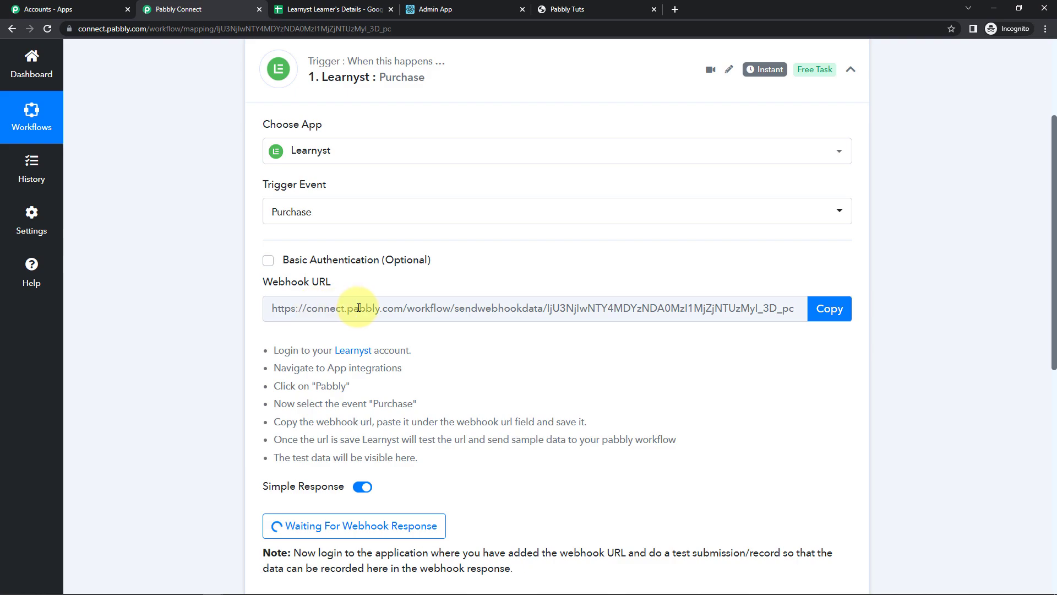
left_click(823, 311)
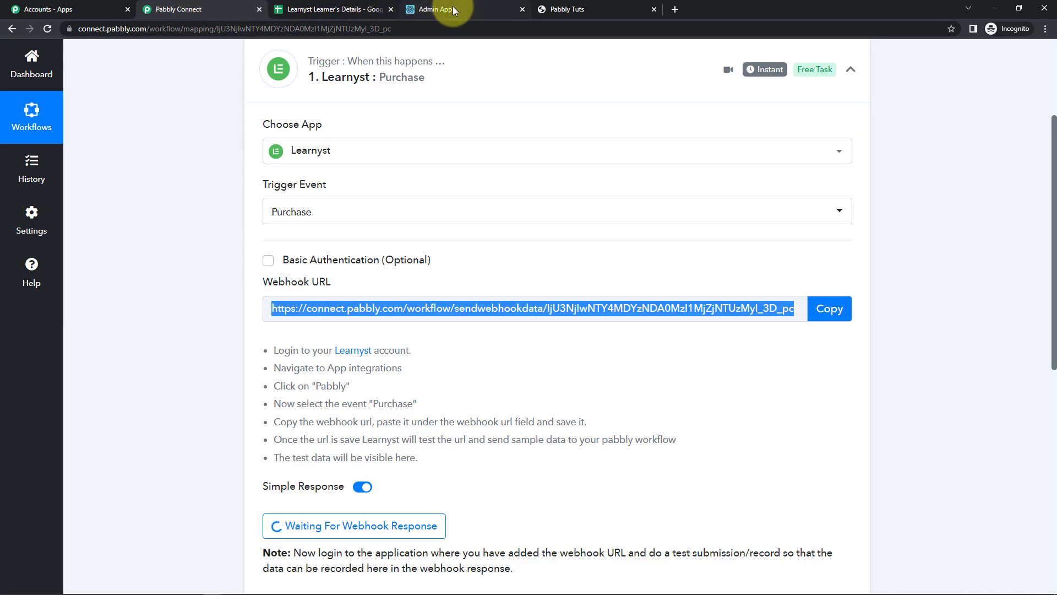
left_click(453, 7)
left_click(347, 274)
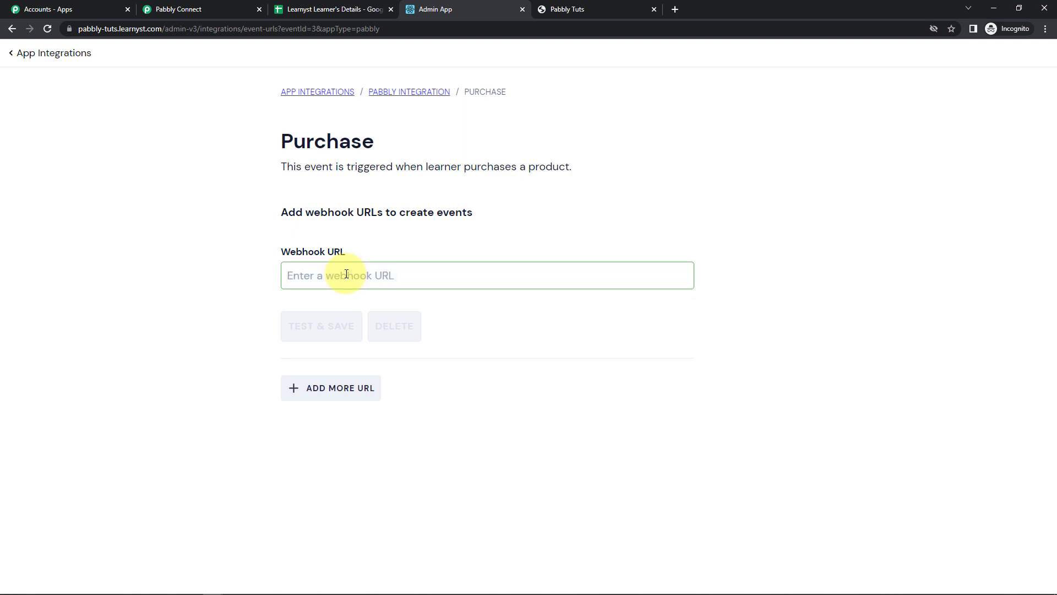
key("ctrl+v")
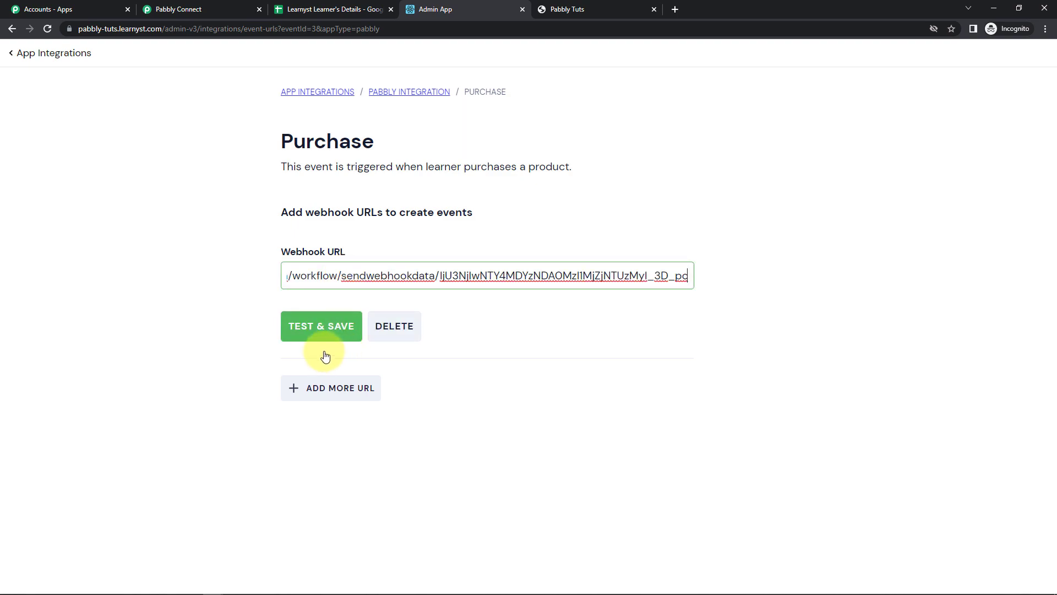
left_click(317, 330)
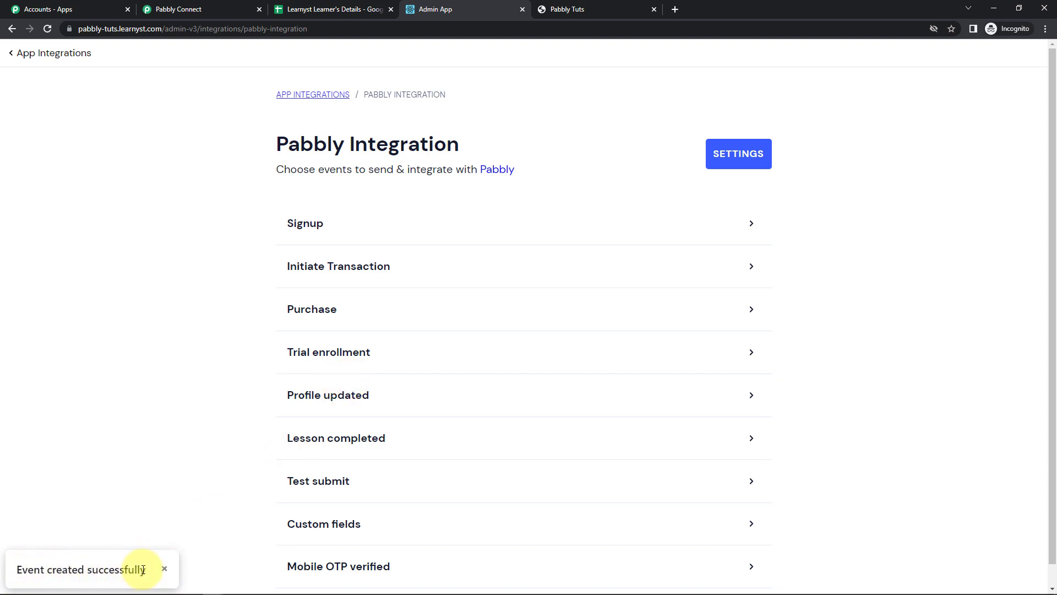
left_click(192, 10)
Re-capture the webhook response, confirm Yes, and go to the Pabbly Tuts course store
scroll(292, 444, "down", 1)
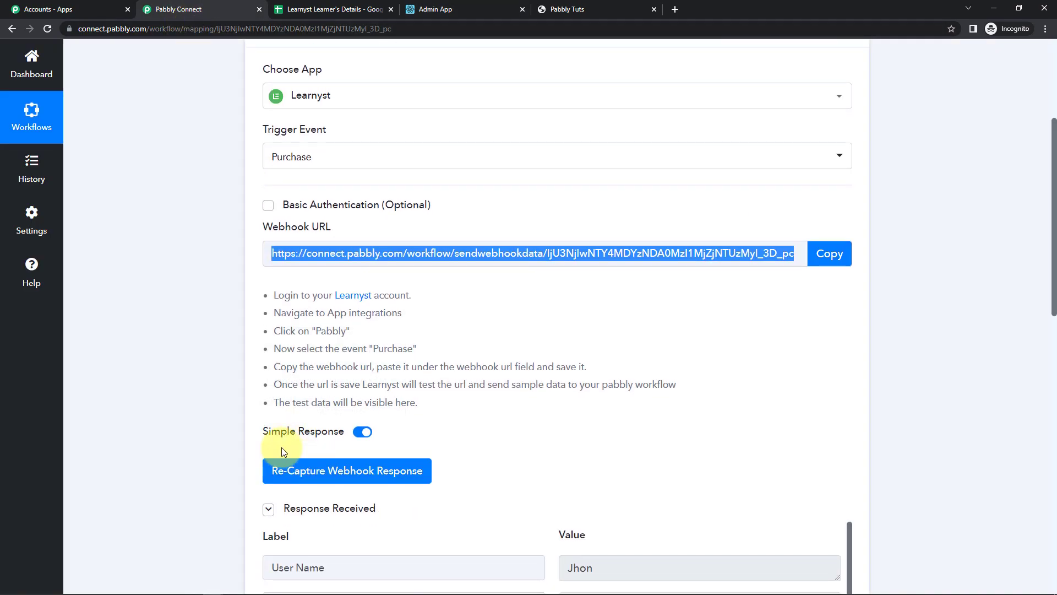
scroll(276, 458, "down", 2)
left_click(375, 366)
left_click(594, 401)
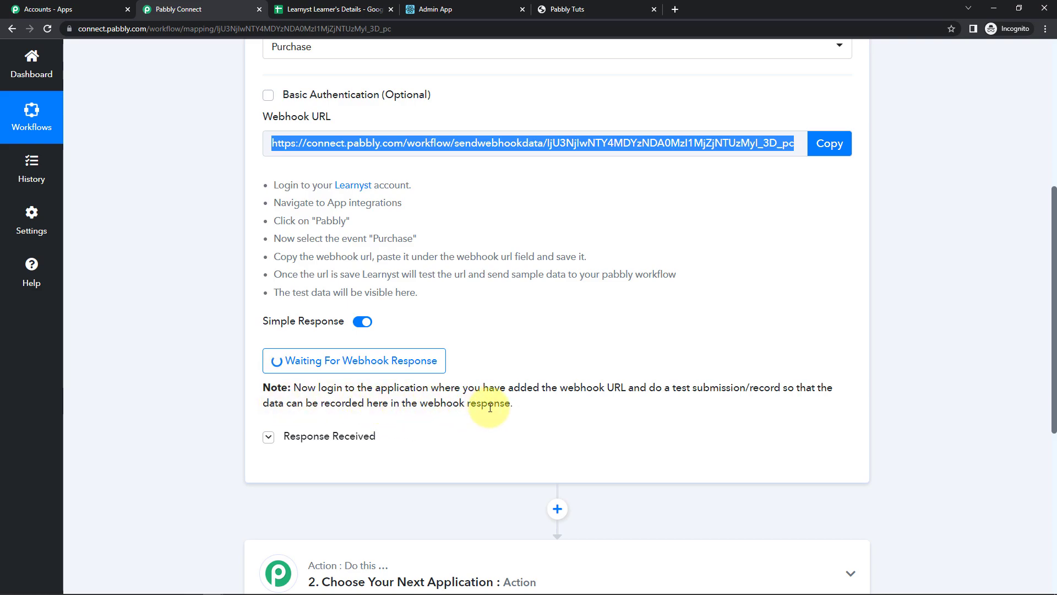
left_click(571, 11)
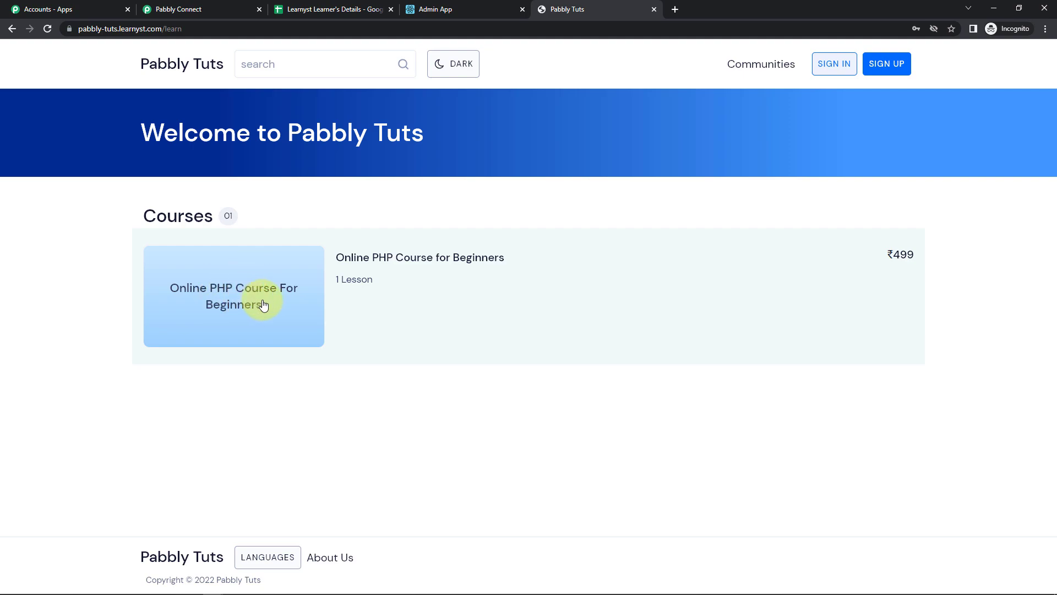
Buy the Online PHP Course for Beginners, signing up with a new learner email address
left_click(274, 289)
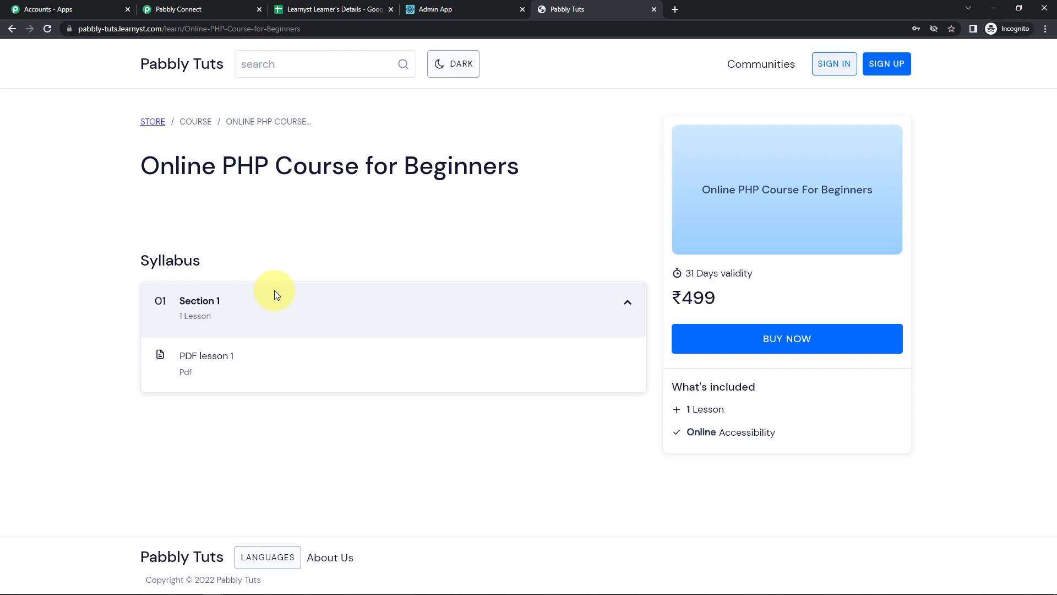
left_click(752, 340)
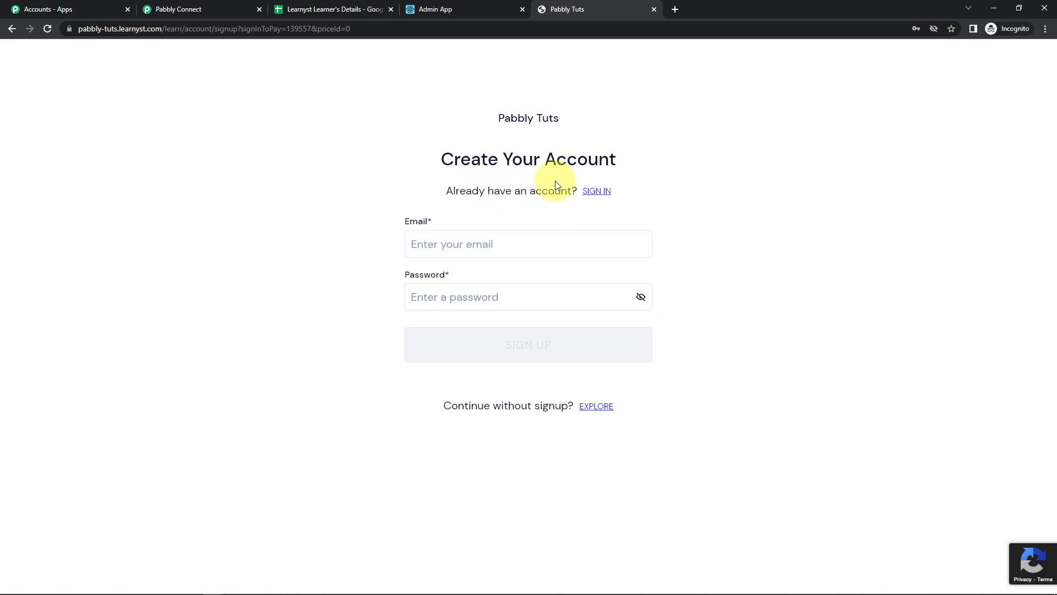
left_click(446, 251)
key("Down")
key("Return")
left_click(443, 244)
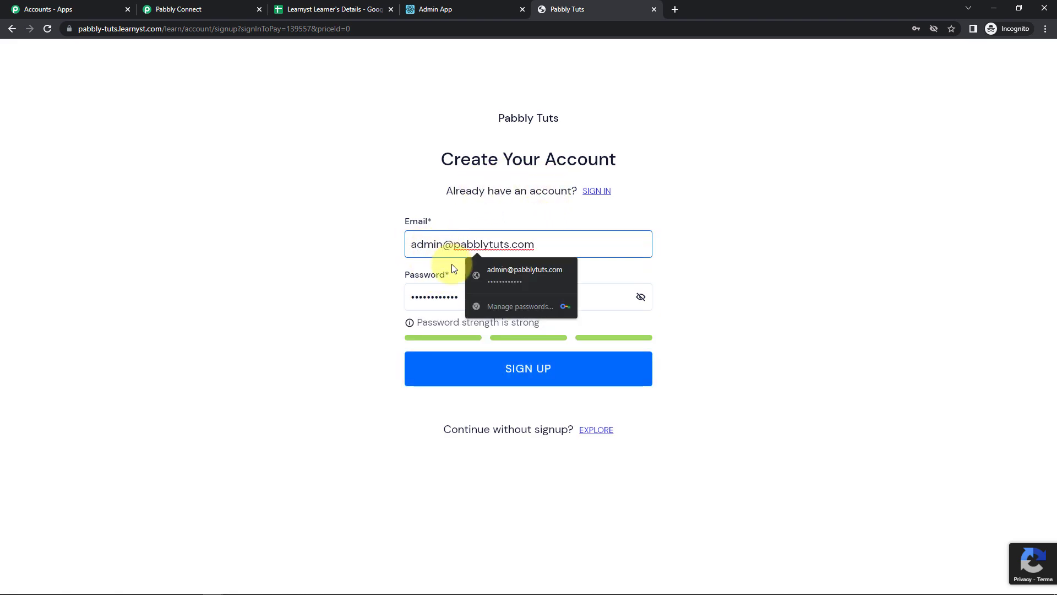
type("054")
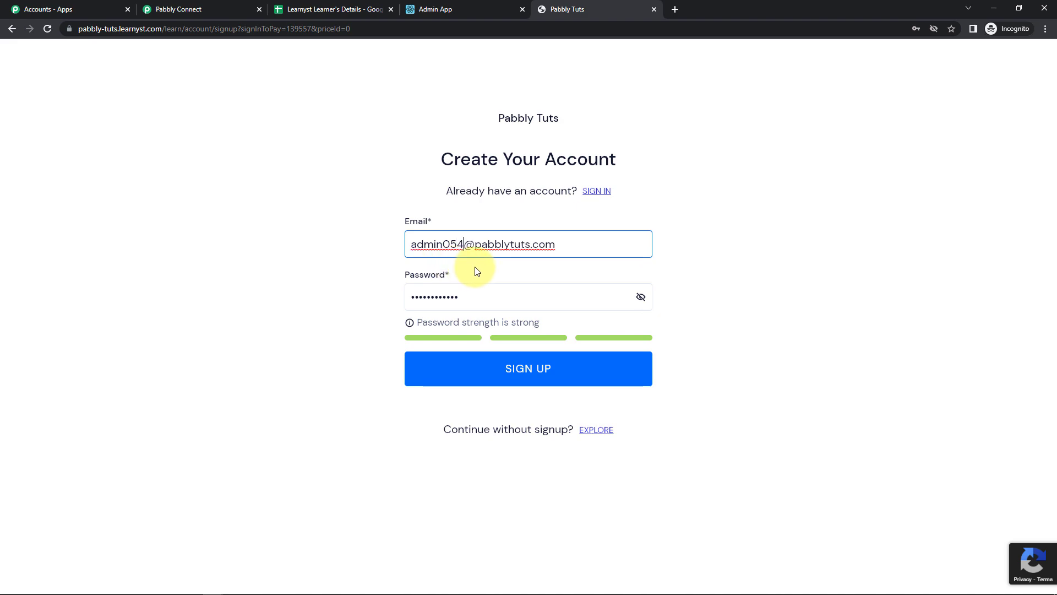
left_click(448, 288)
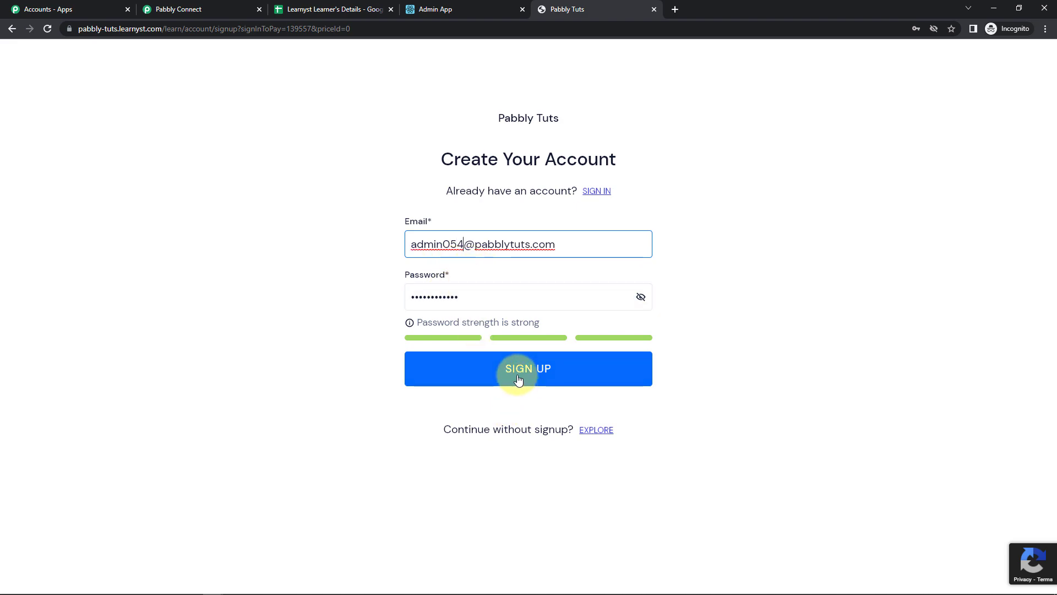
key("Return")
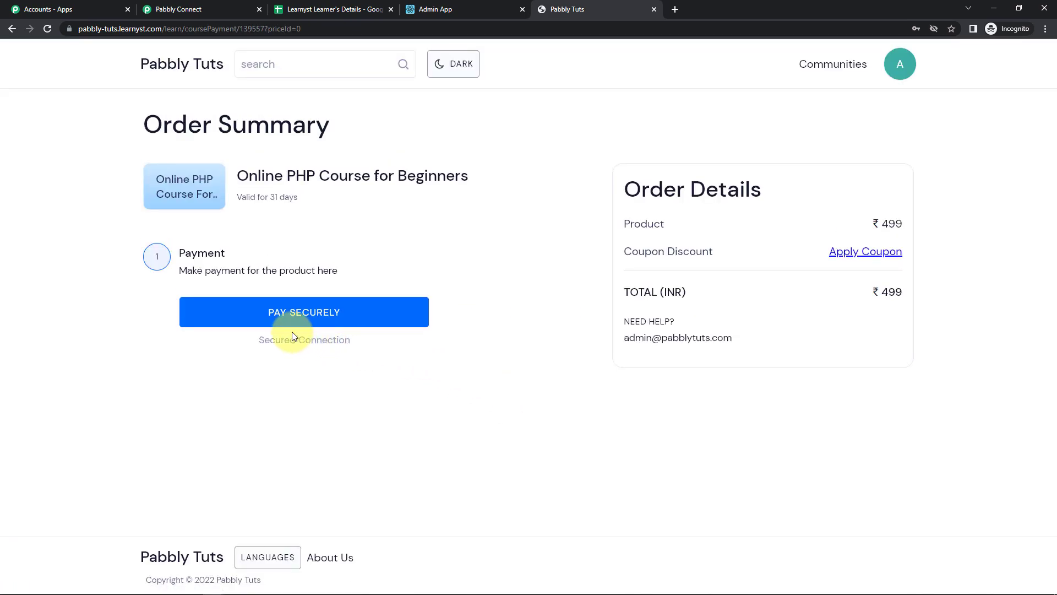
Pay ₹499 with the saved phone and a saved test card, marking the demo payment successful
left_click(354, 318)
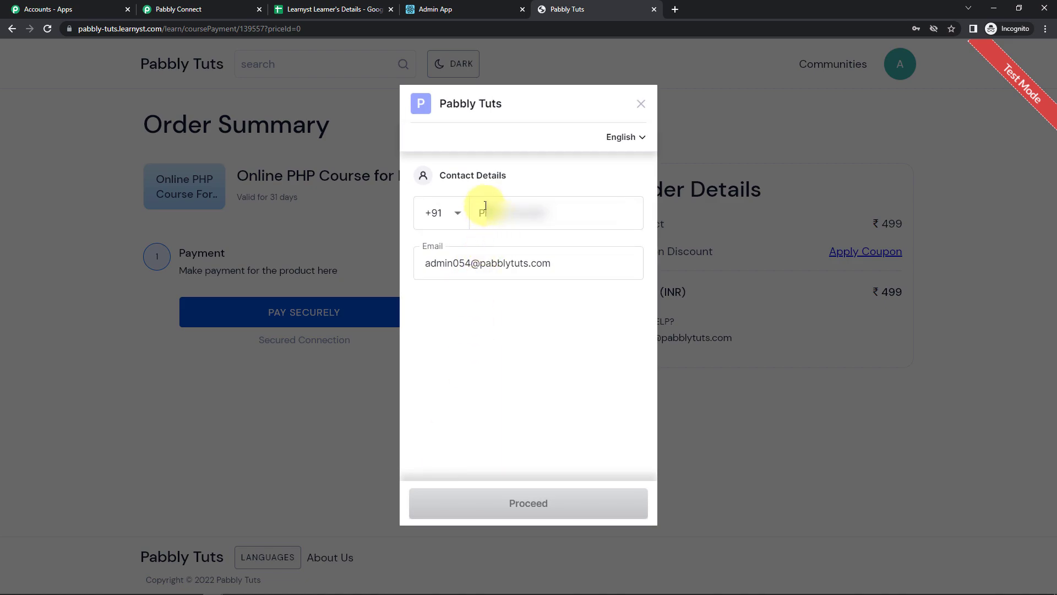
left_click(510, 212)
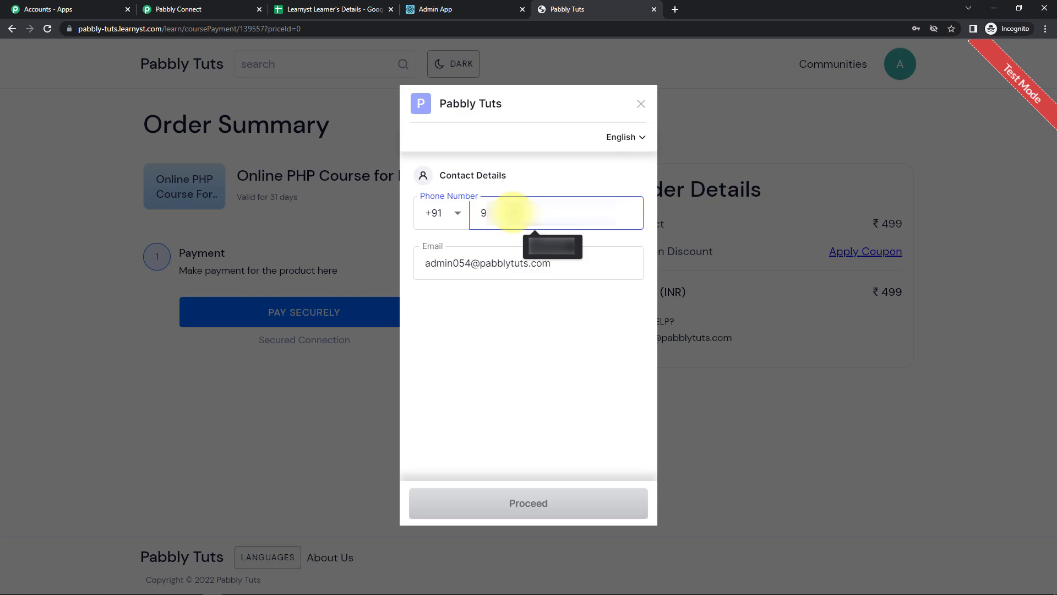
left_click(551, 246)
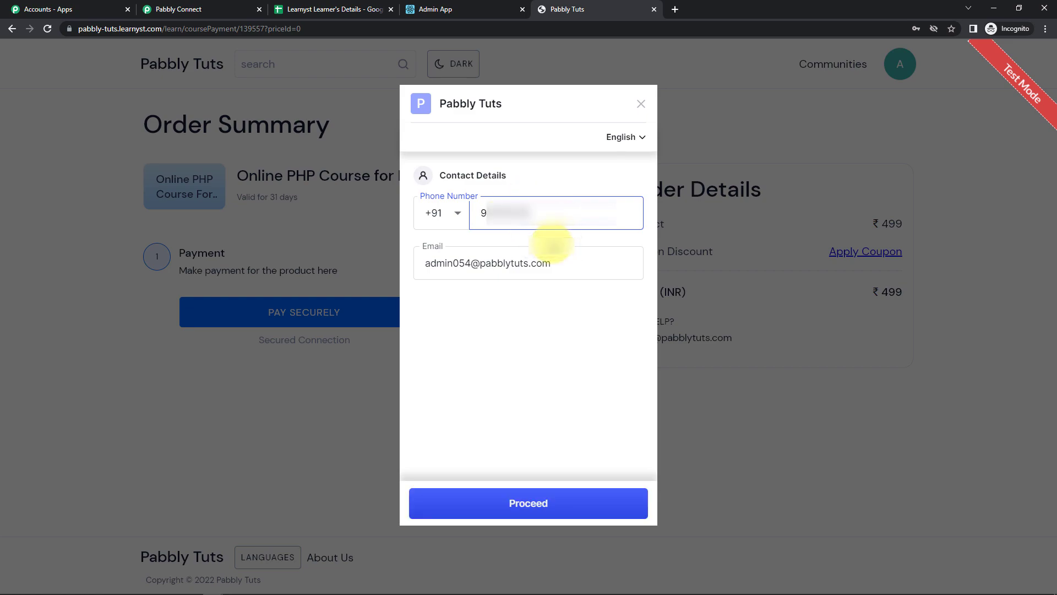
left_click(567, 503)
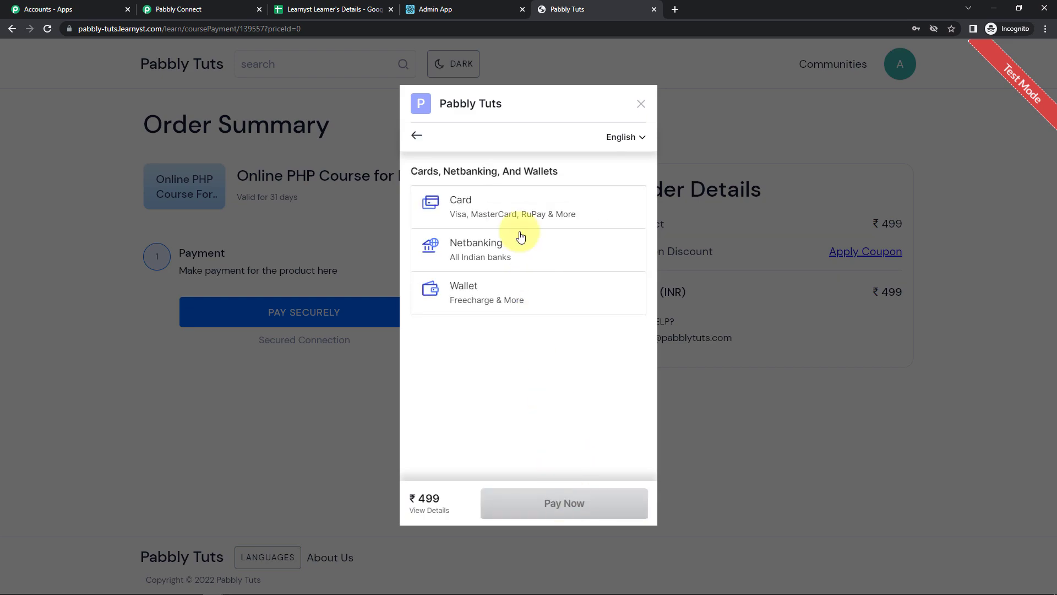
left_click(514, 208)
left_click(521, 201)
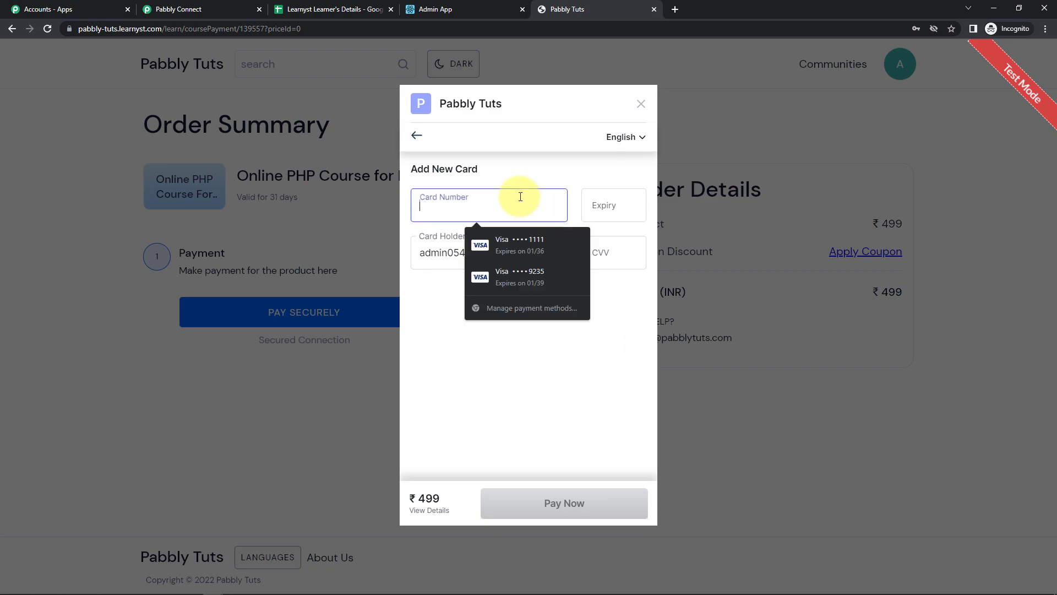
left_click(539, 246)
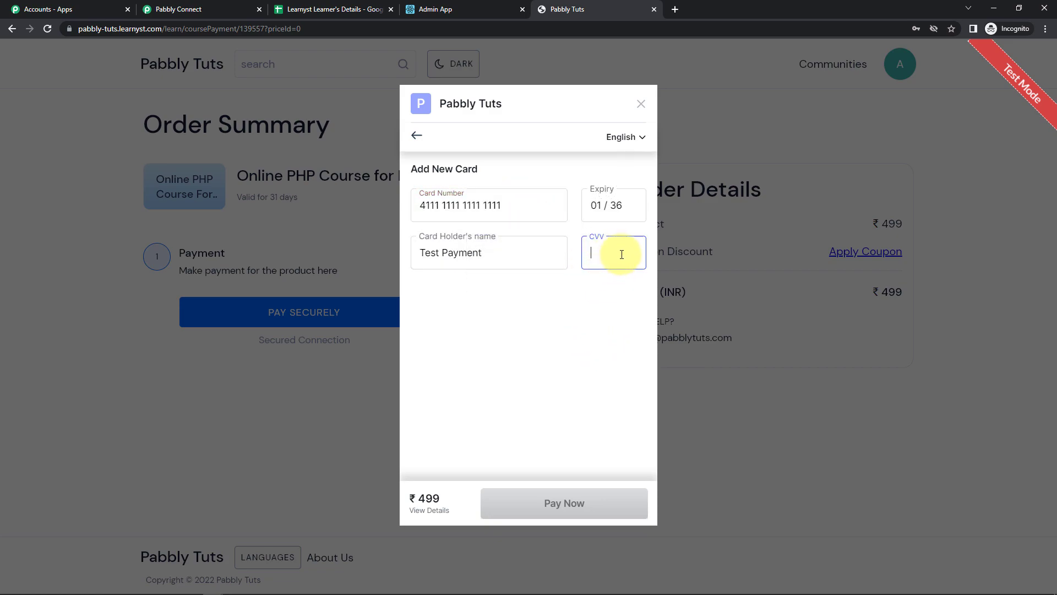
type("123")
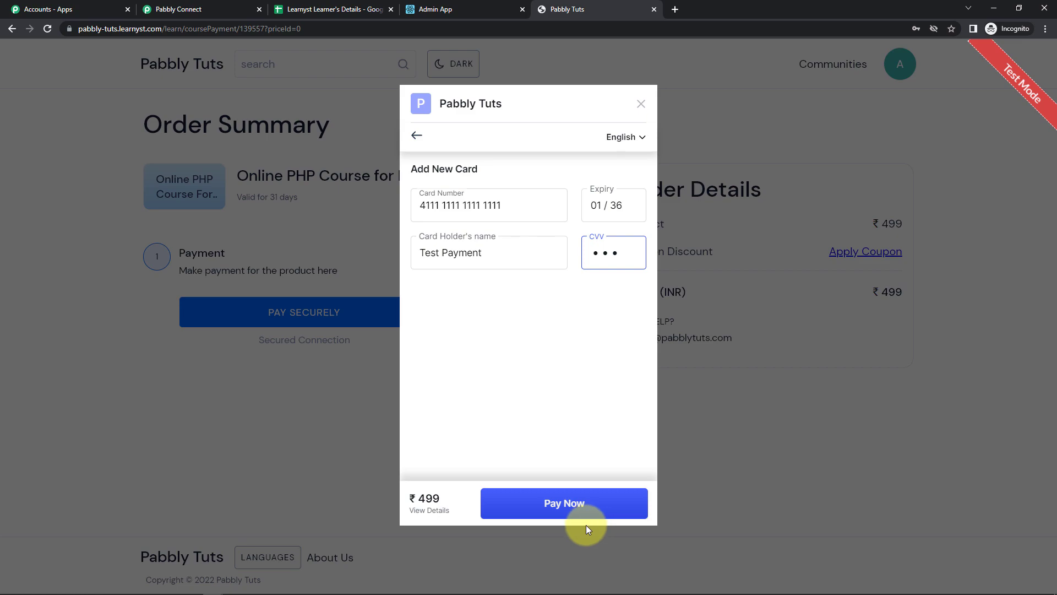
left_click(586, 501)
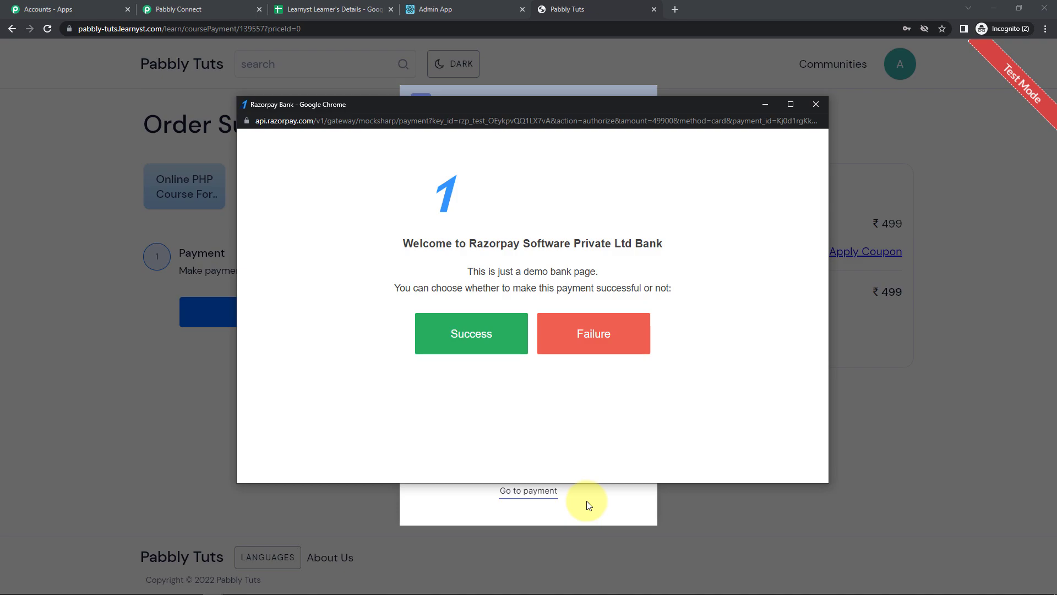
left_click(471, 346)
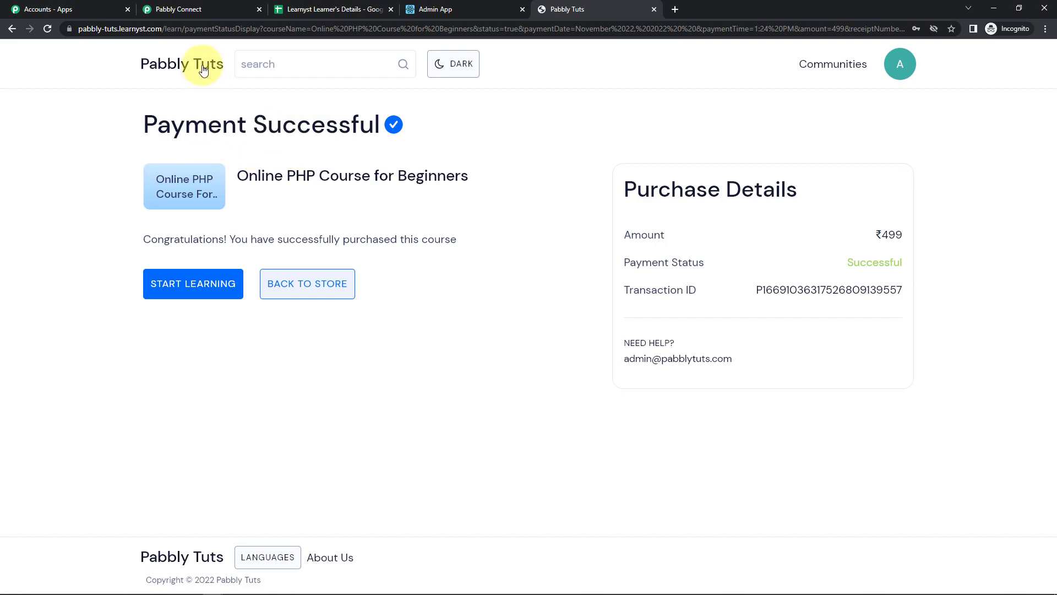
Review the received purchase data, highlighting the User Name field and full Created At timestamp
left_click(210, 10)
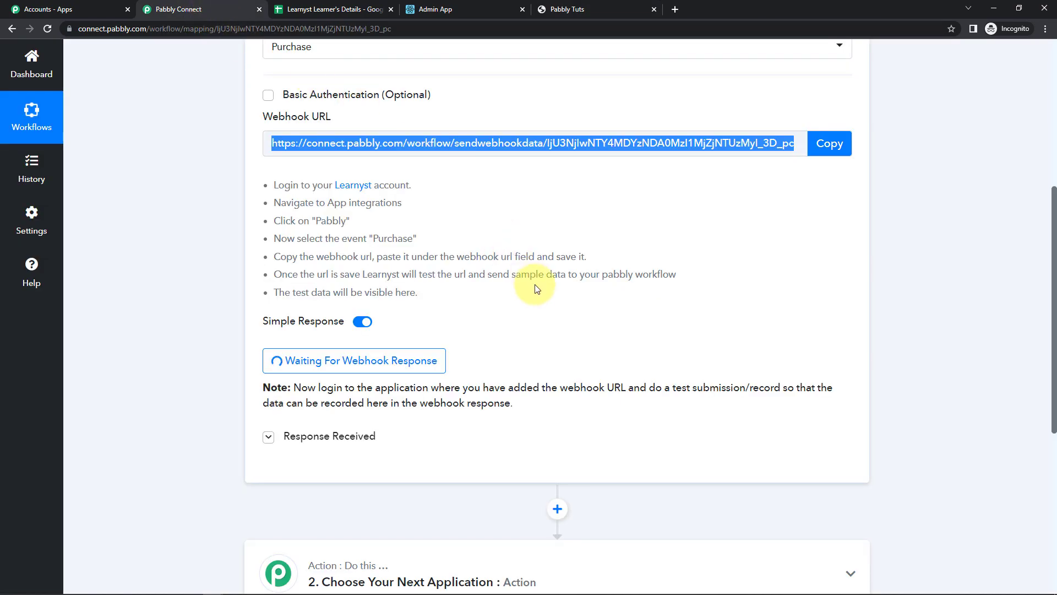
scroll(609, 330, "down", 3)
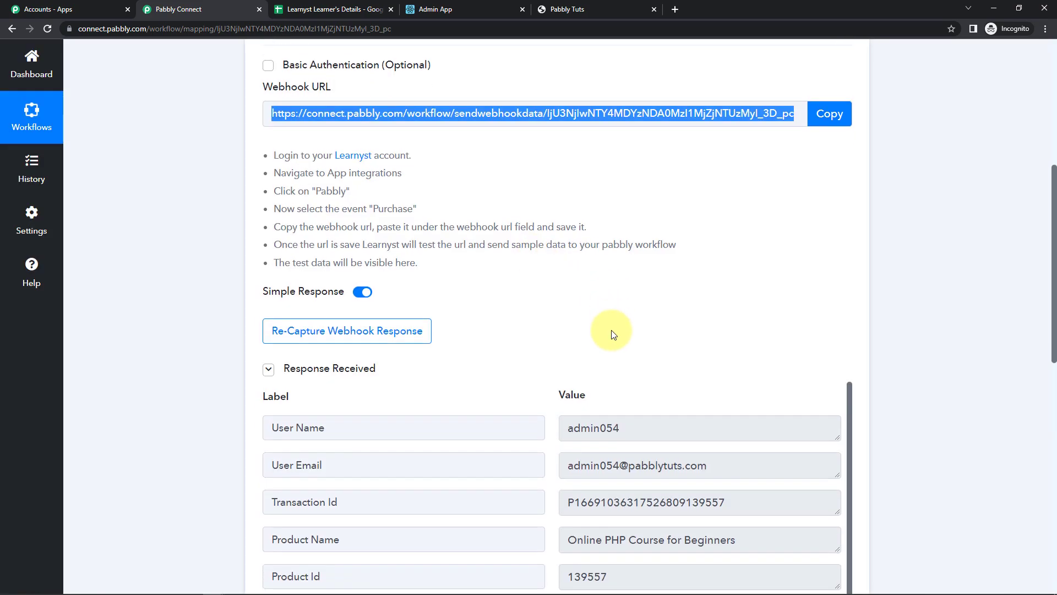
scroll(916, 345, "down", 1)
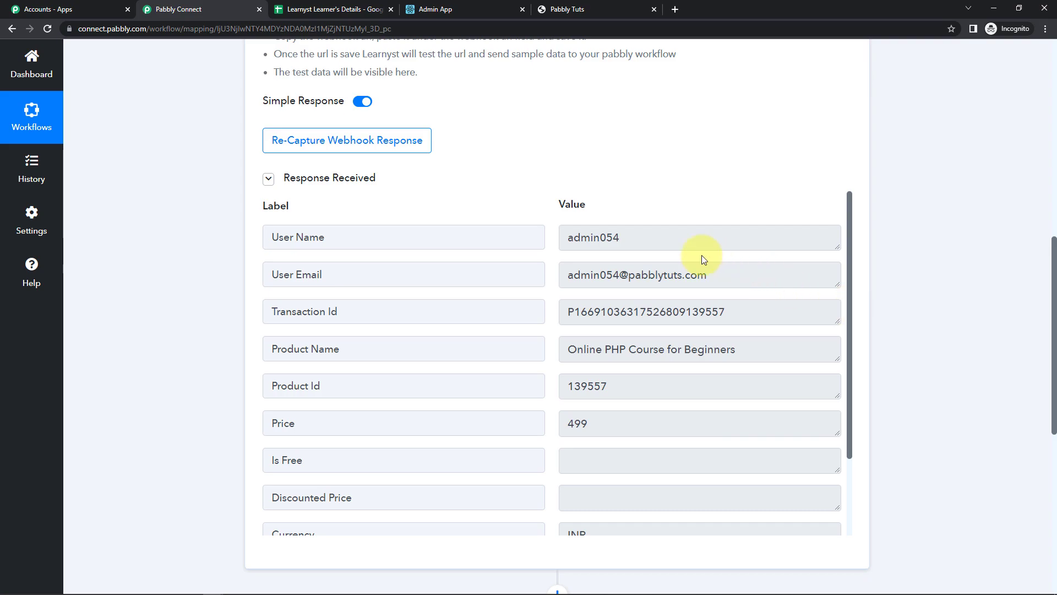
left_click_drag(272, 236, 340, 237)
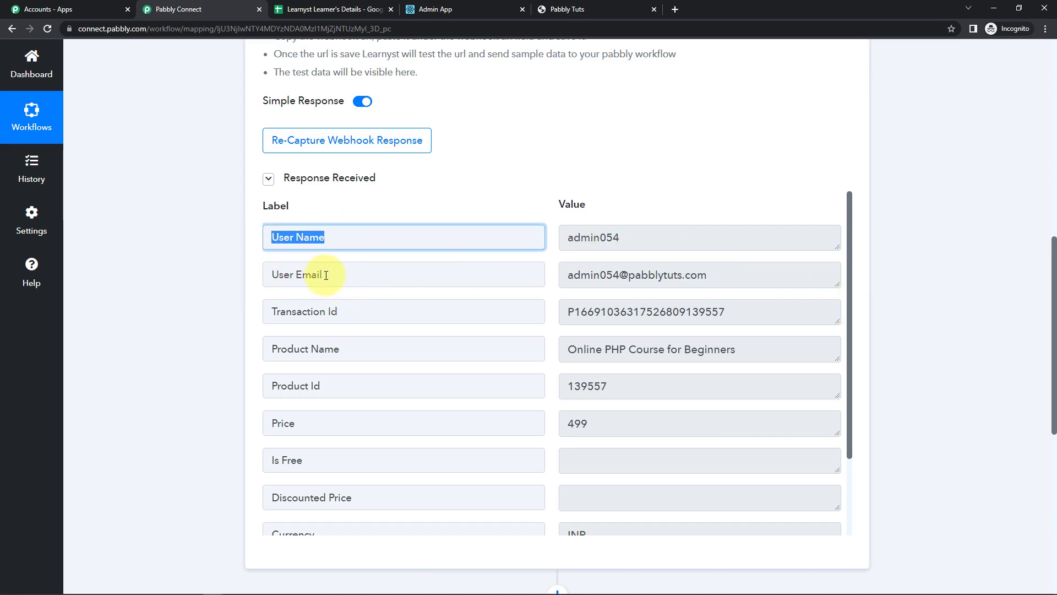
scroll(385, 372, "down", 1)
scroll(307, 347, "up", 1)
scroll(610, 372, "down", 2)
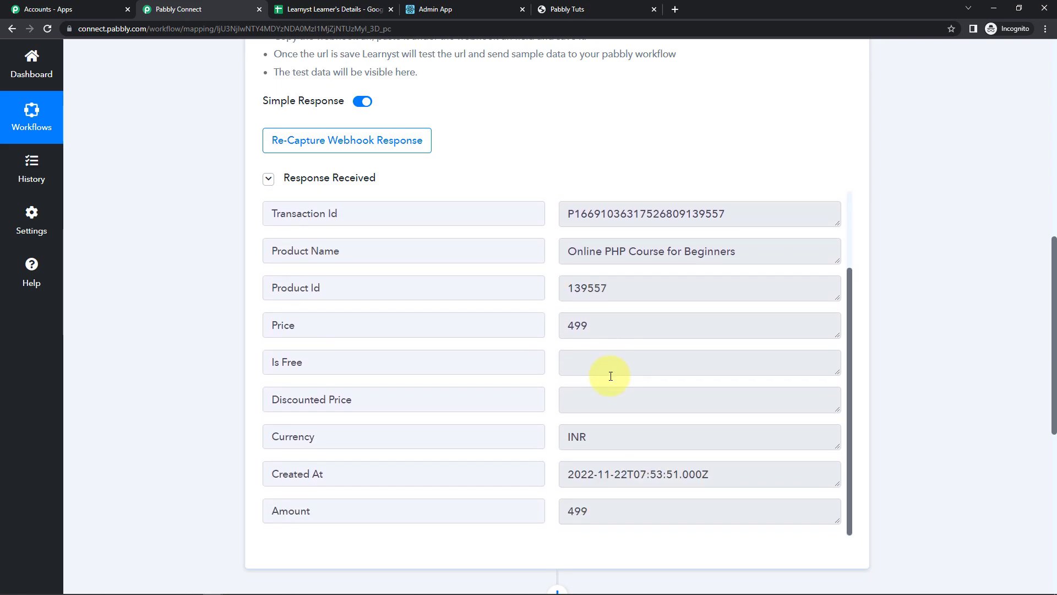
left_click_drag(272, 324, 306, 323)
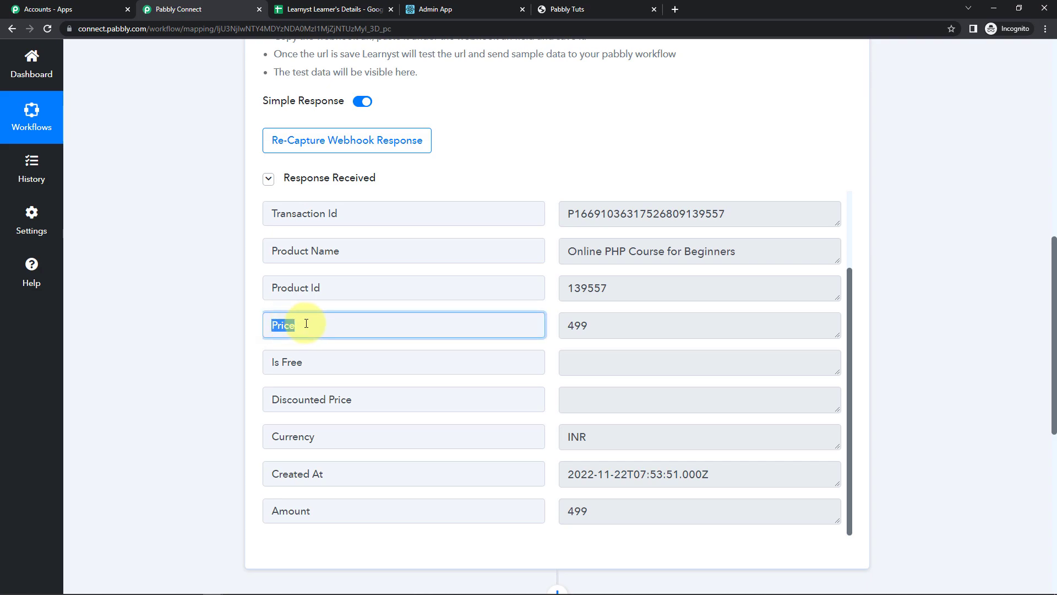
scroll(405, 453, "down", 2)
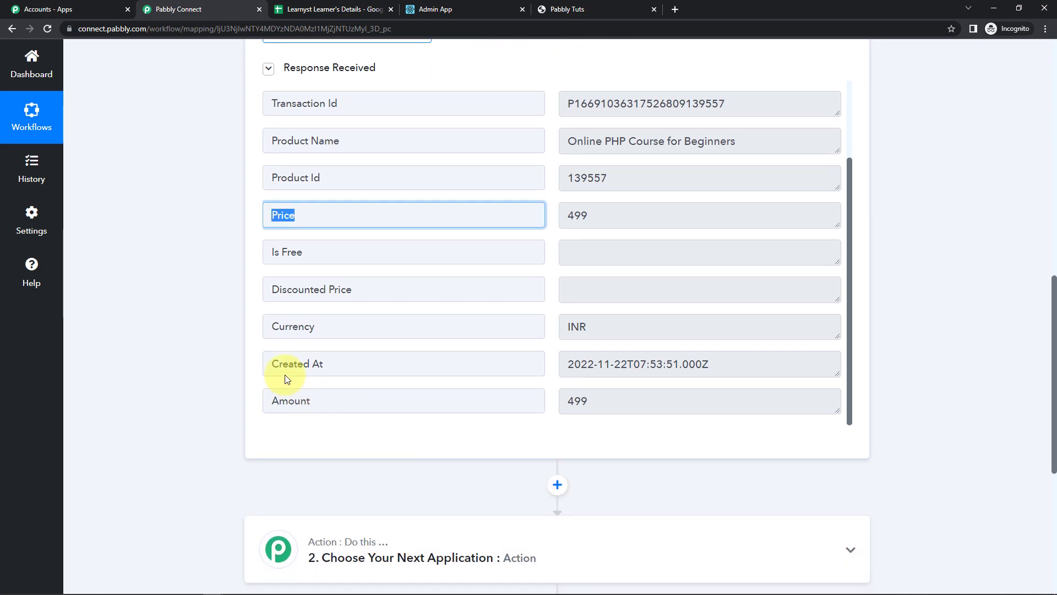
left_click_drag(271, 363, 337, 368)
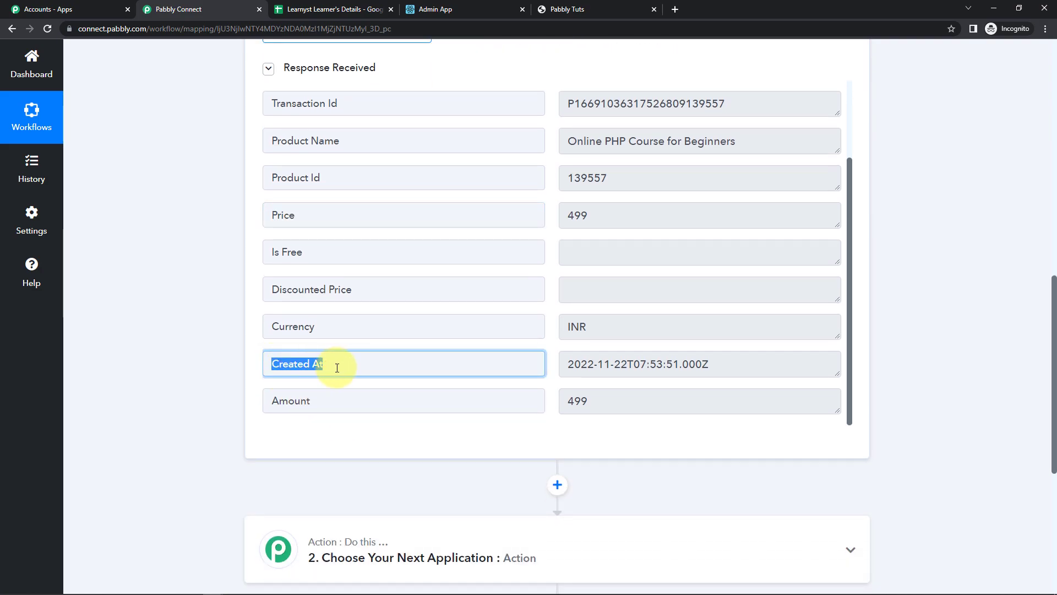
left_click_drag(563, 366, 728, 372)
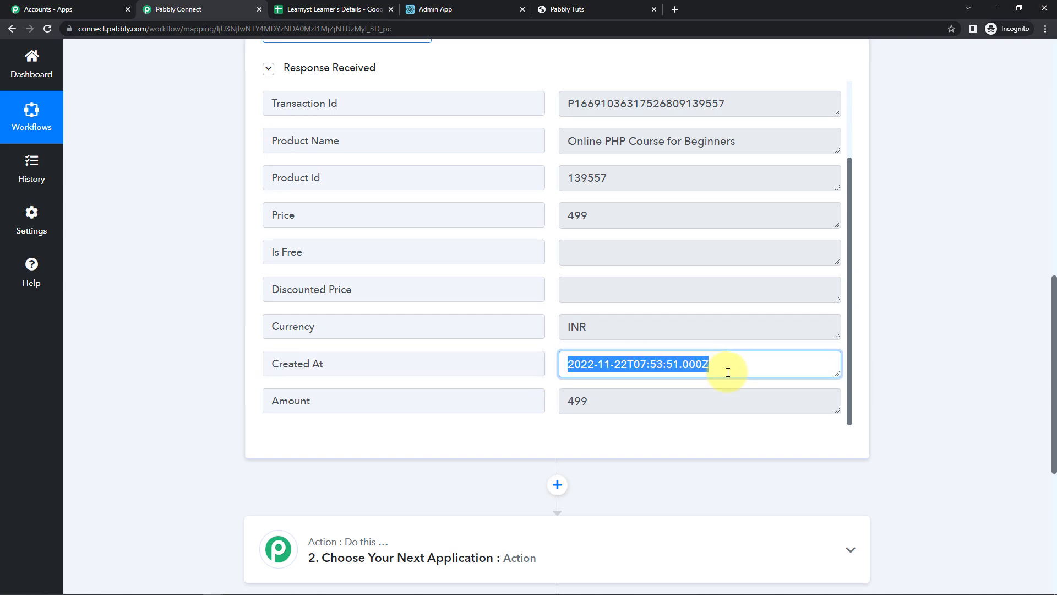
left_click(917, 374)
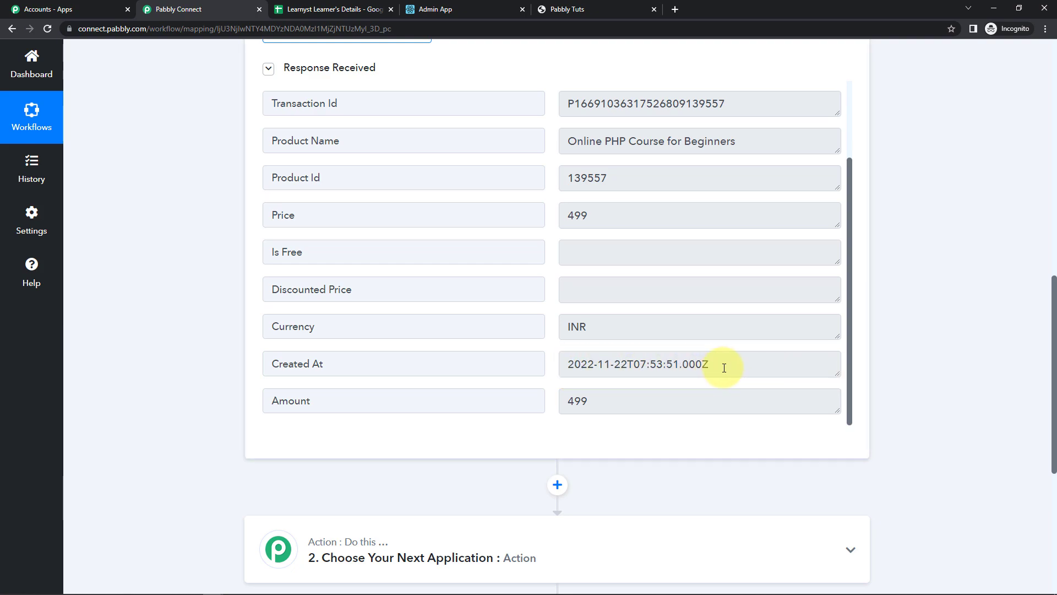
Highlight part of the Created At timestamp again and expand Choose Your Next Application
scroll(705, 330, "up", 2)
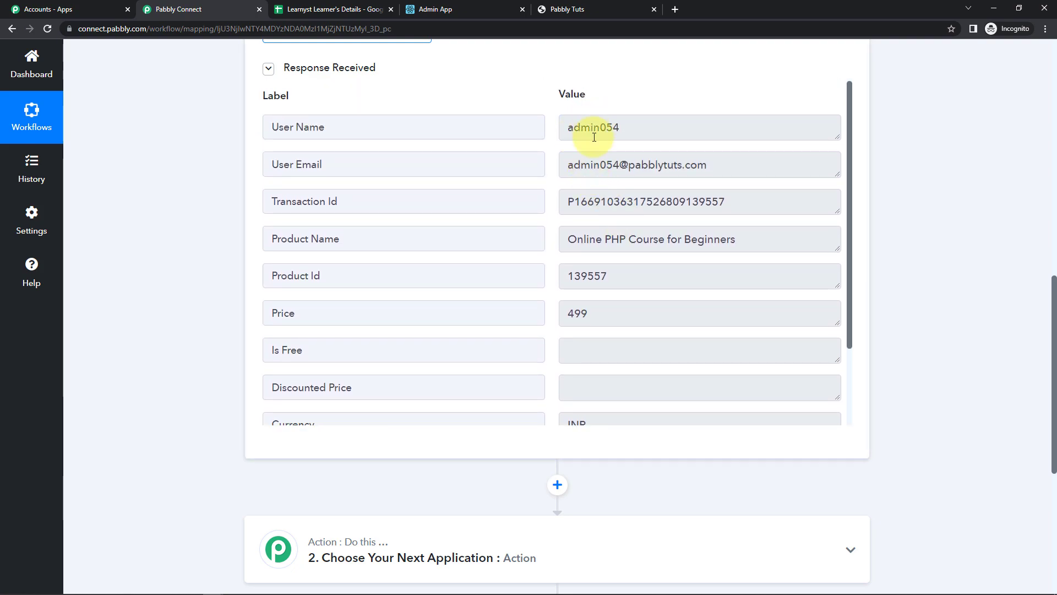
scroll(636, 340, "down", 2)
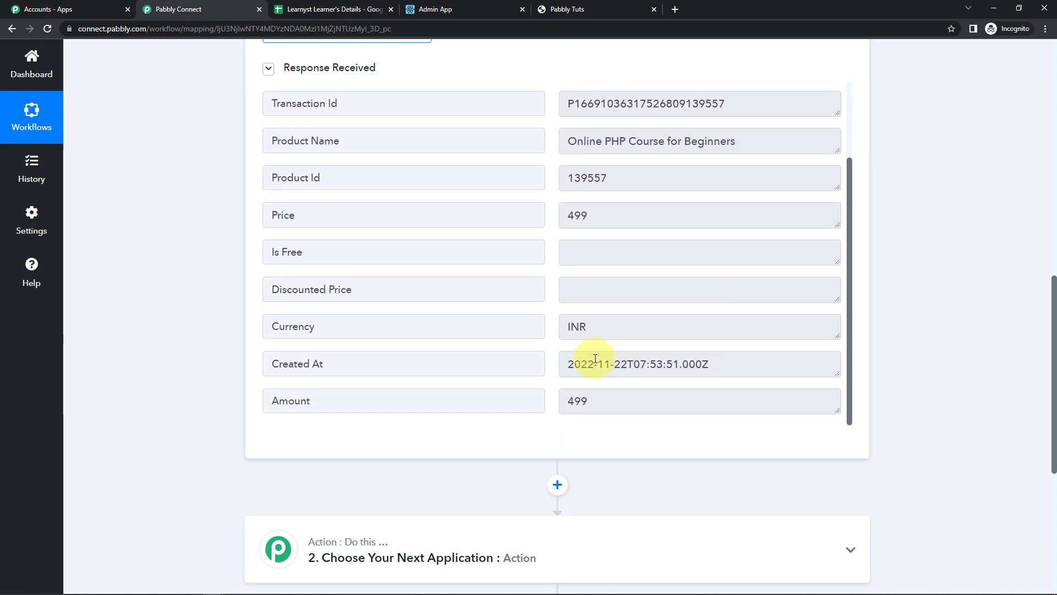
left_click_drag(567, 365, 708, 366)
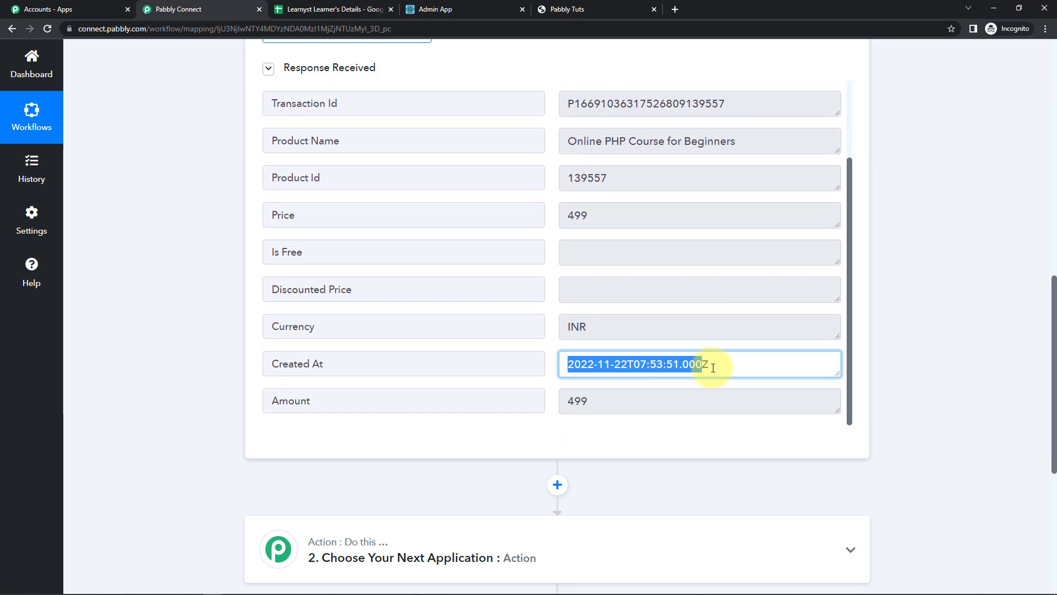
left_click(920, 364)
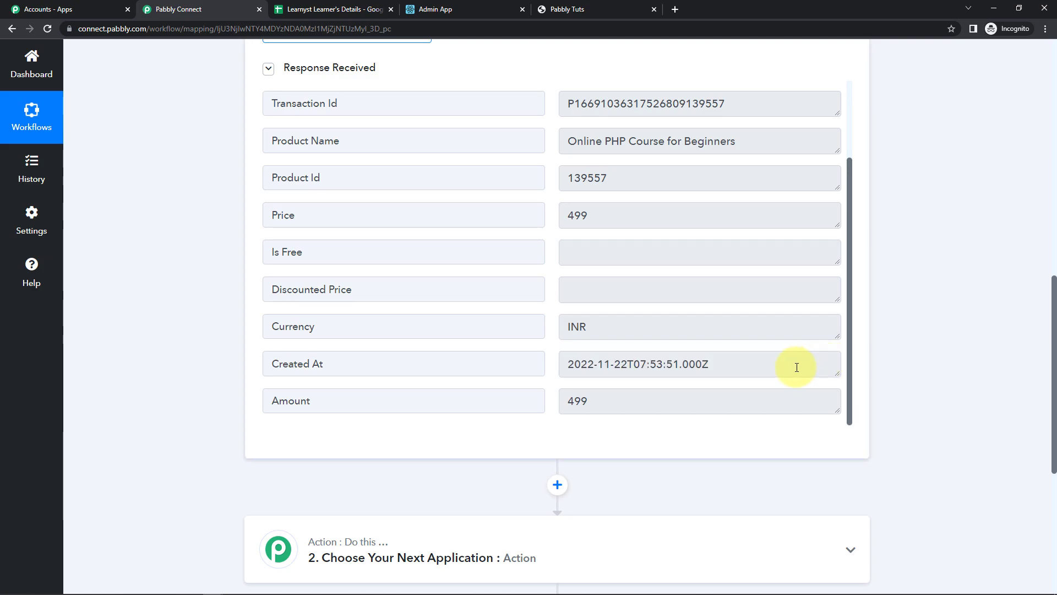
scroll(797, 367, "down", 4)
left_click(324, 338)
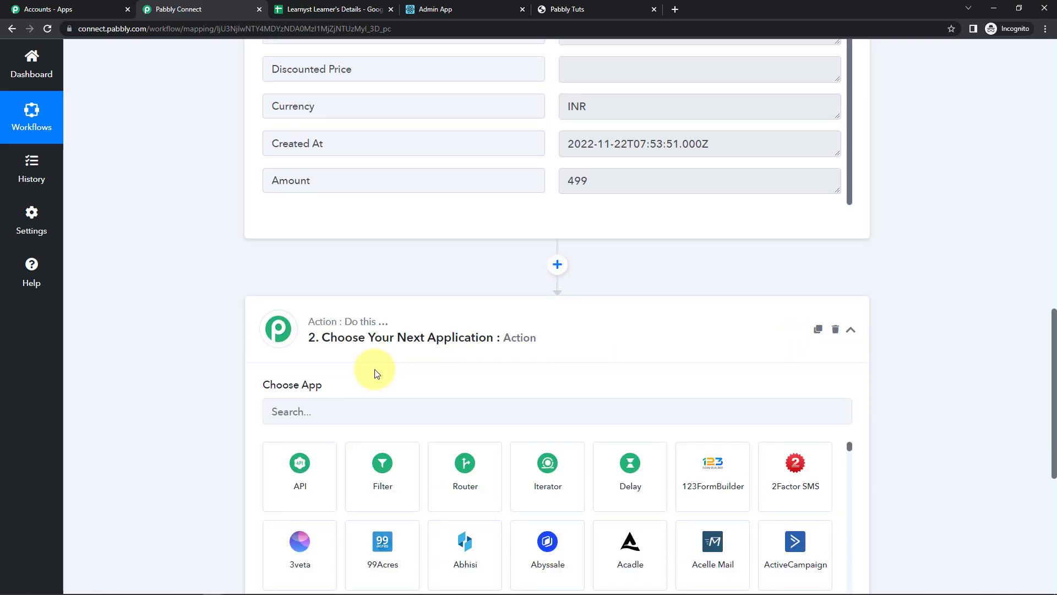
Add a Date/Time Formatter action using Format Date Only and connect it
left_click(368, 410)
type("date")
left_click(316, 465)
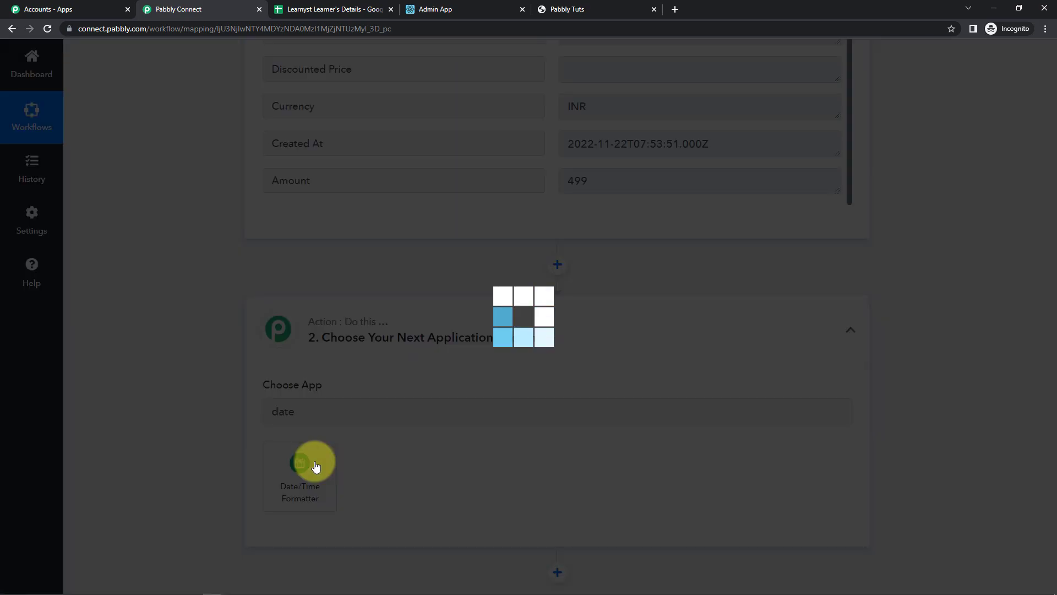
scroll(385, 431, "down", 1)
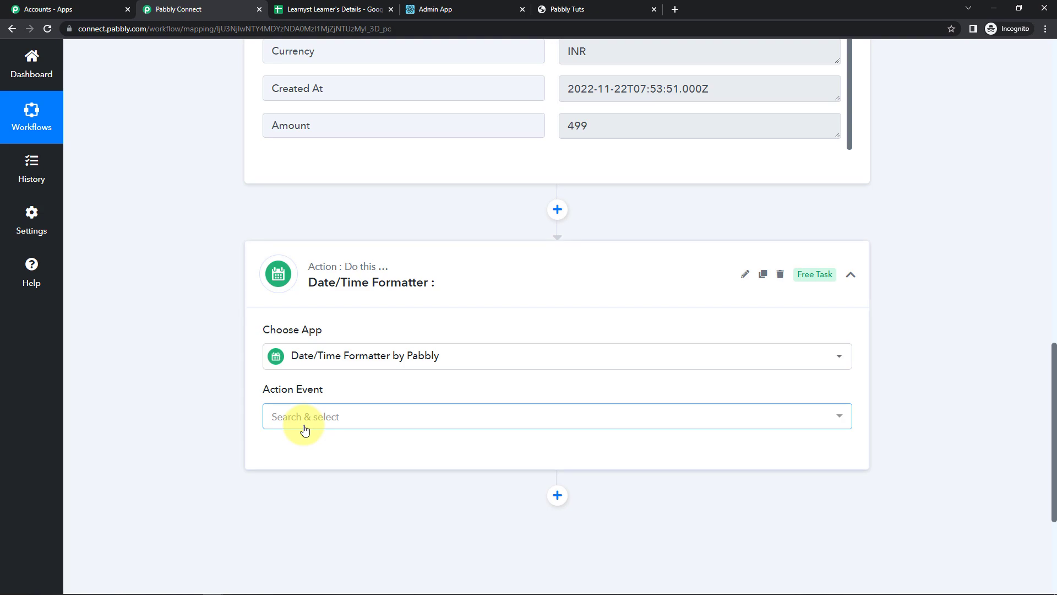
left_click(304, 425)
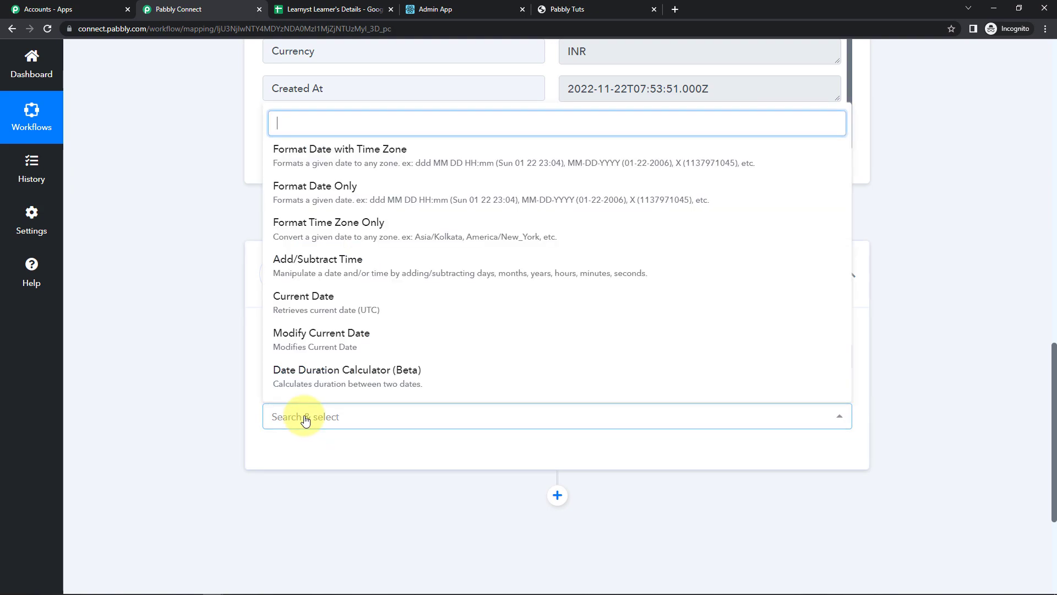
left_click(333, 197)
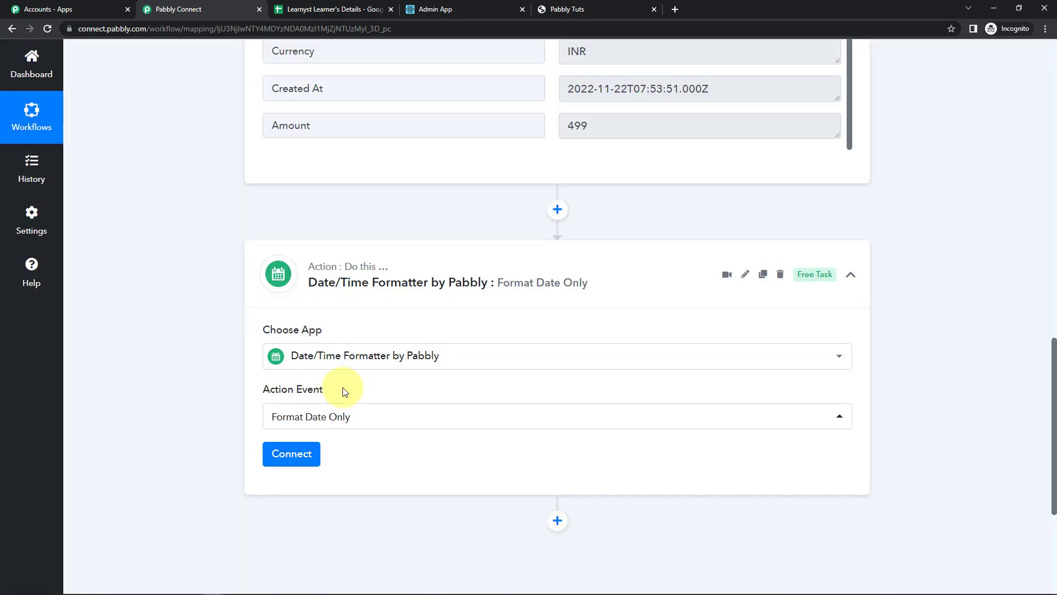
left_click(300, 454)
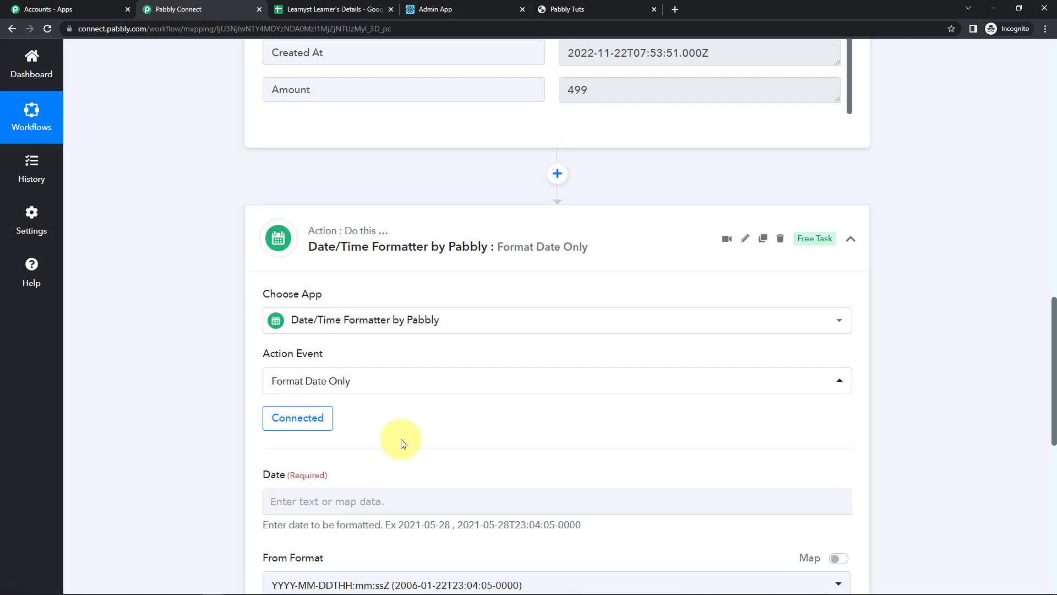
scroll(403, 442, "down", 4)
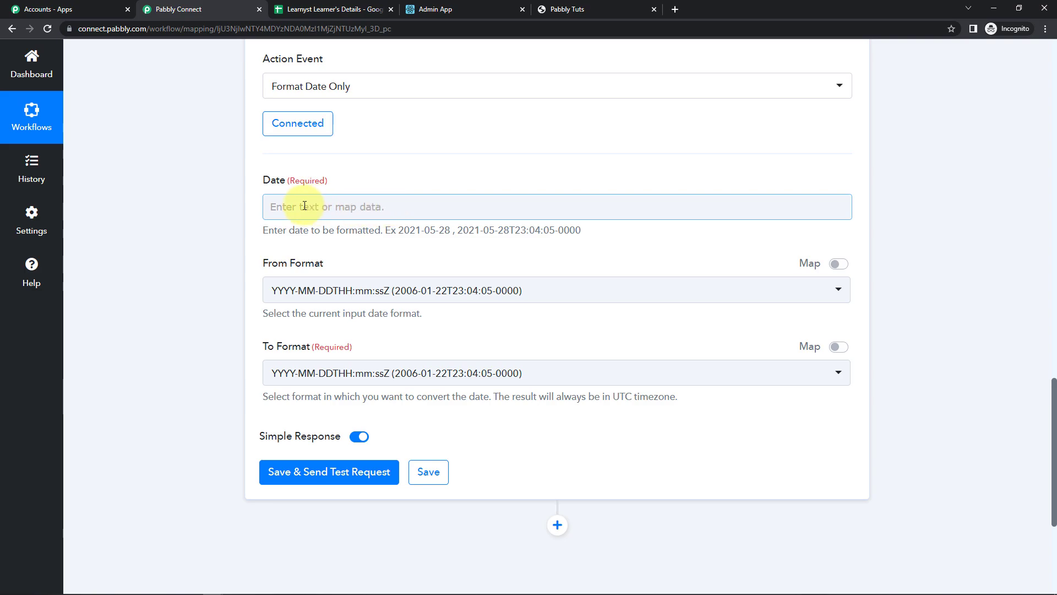
Map Learnyst's Created At into the Date field and set the output format to DD-MM-YYYY
left_click(282, 203)
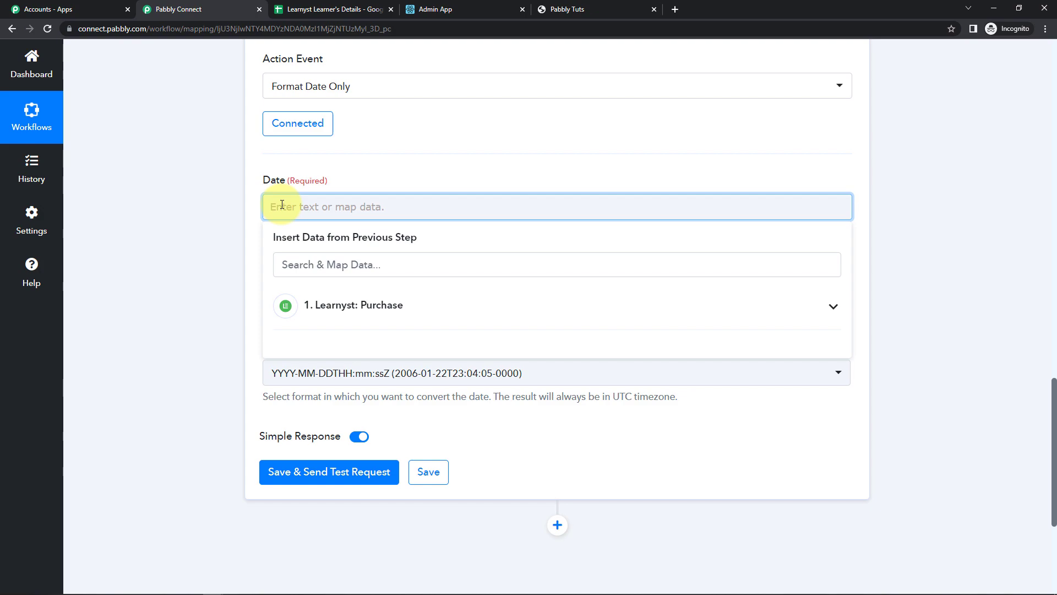
left_click(330, 311)
scroll(370, 484, "down", 2)
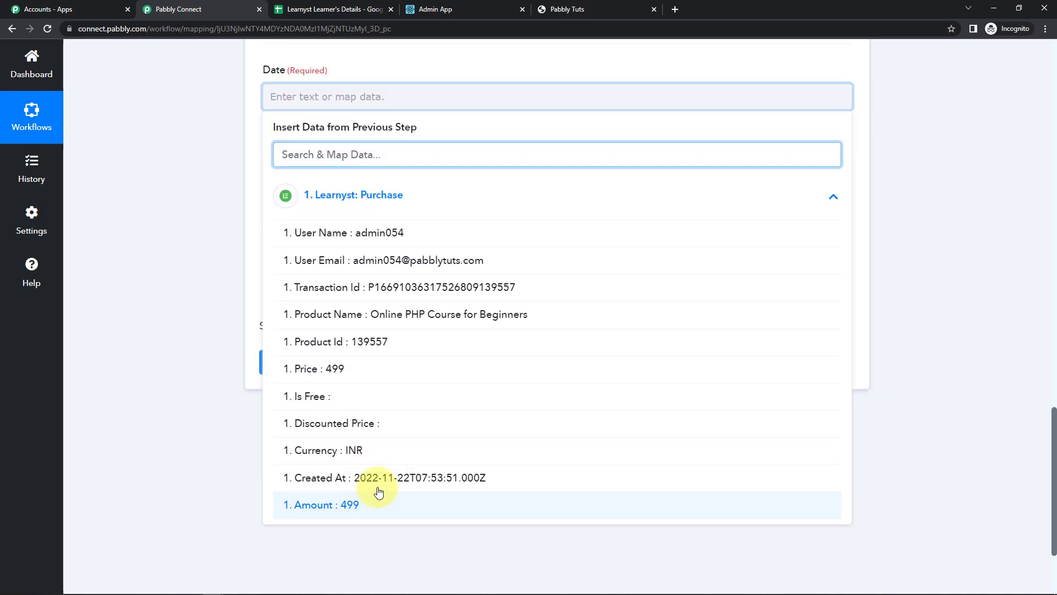
left_click(370, 487)
left_click(210, 354)
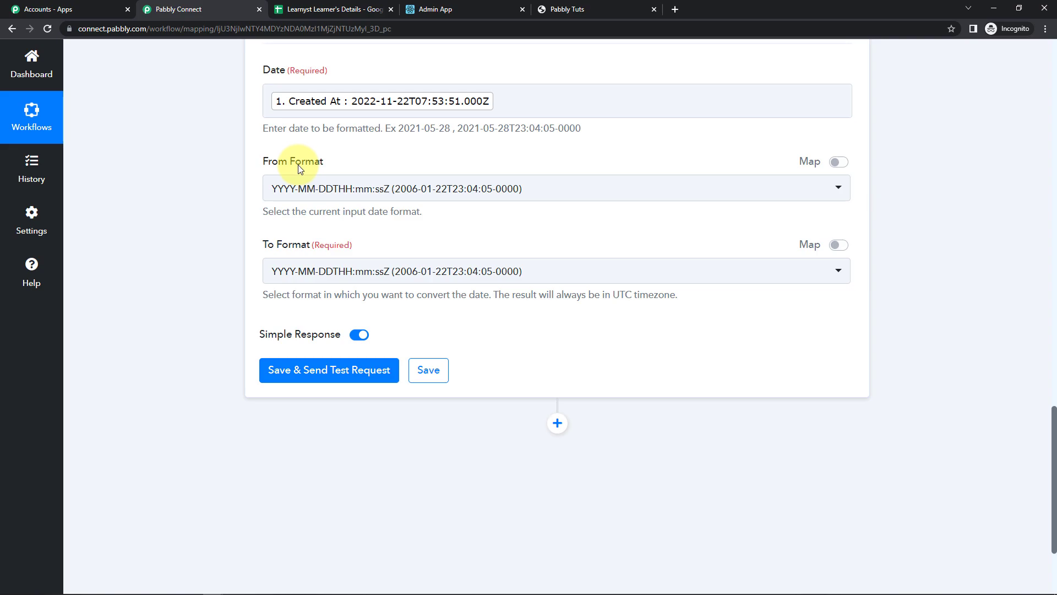
scroll(292, 181, "down", 2)
left_click(537, 165)
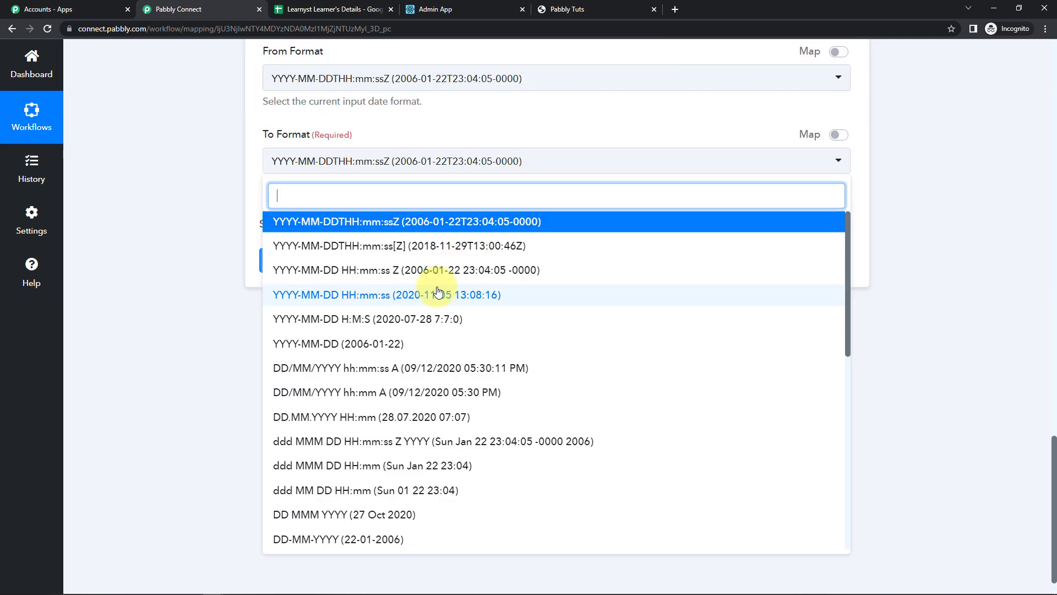
scroll(413, 399, "down", 1)
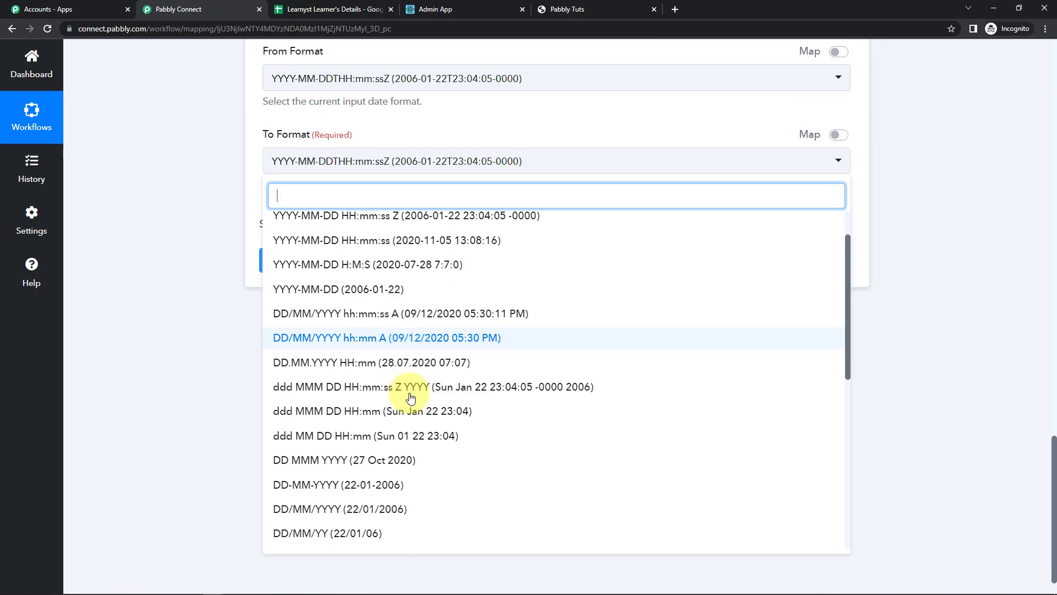
left_click(325, 485)
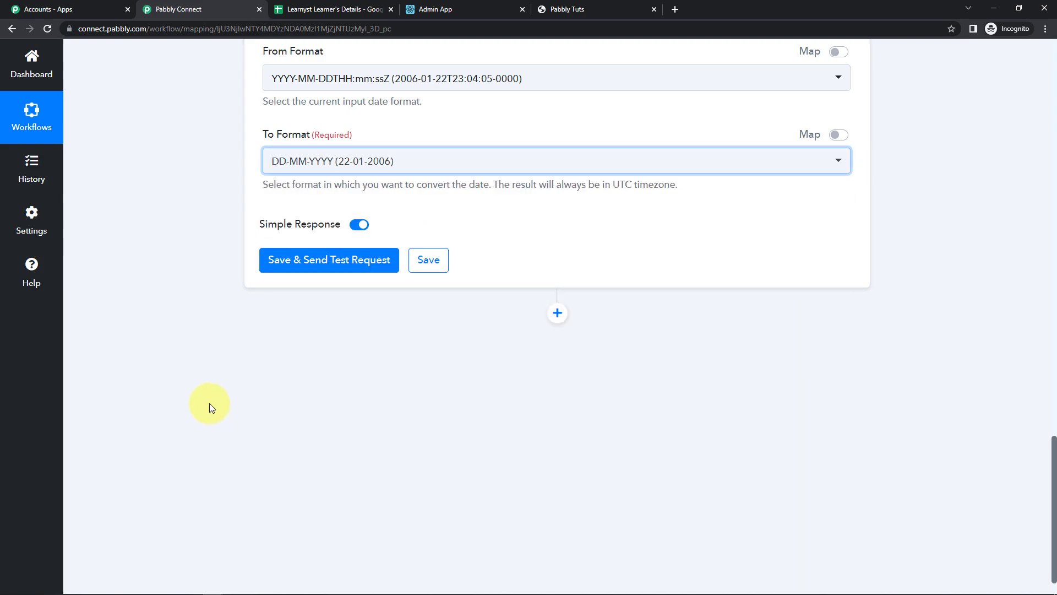
Save and test the formatter, which returns 22-11-2022, then add a new action step
left_click(282, 266)
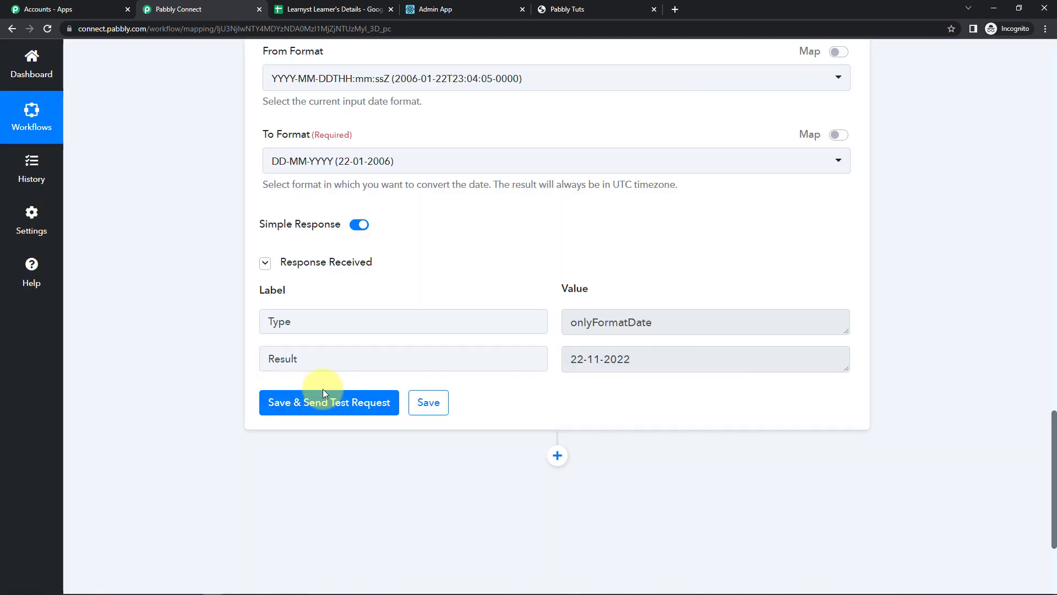
left_click_drag(566, 359, 649, 362)
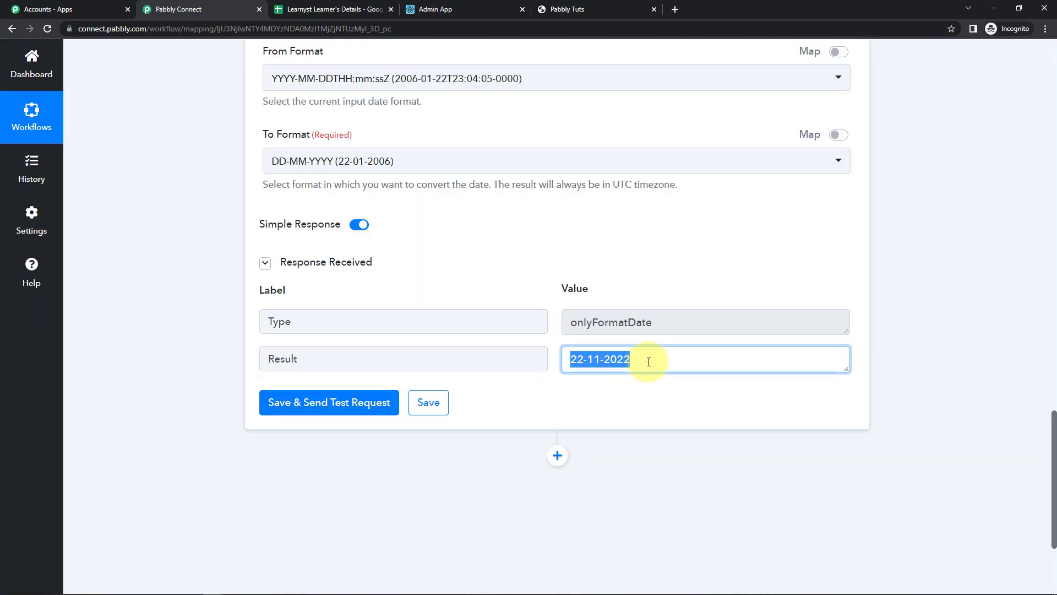
left_click(625, 444)
scroll(625, 444, "down", 2)
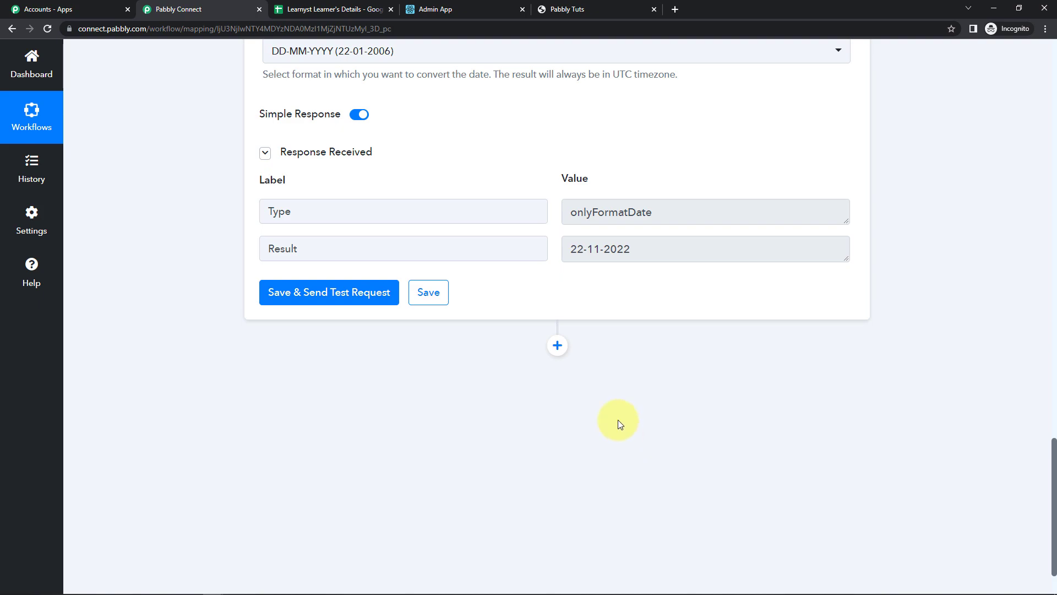
left_click(557, 345)
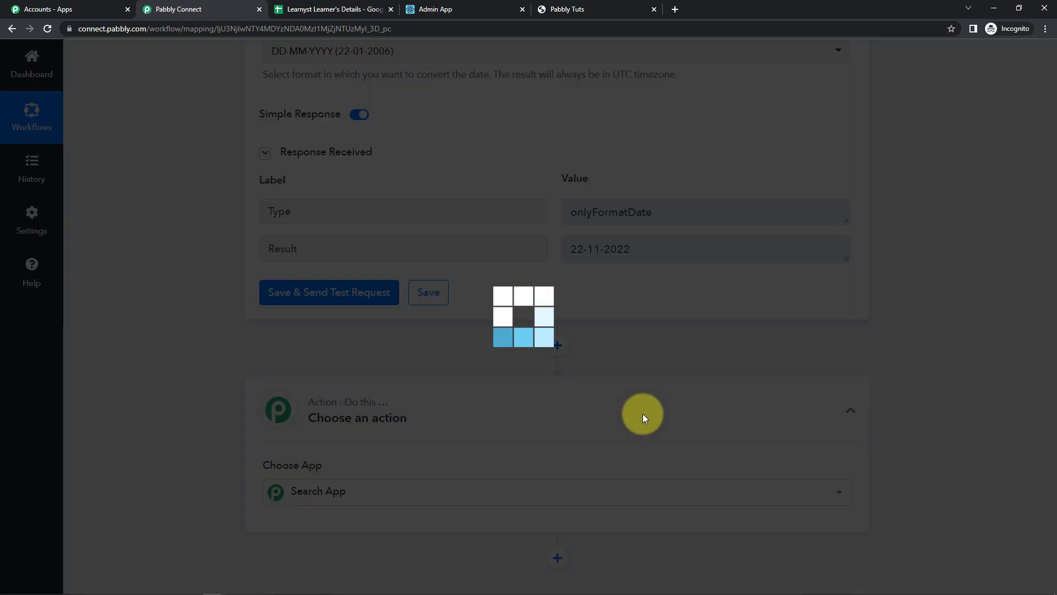
Set the new step to Google Sheets with the Add New Row action event and start connecting
type("google")
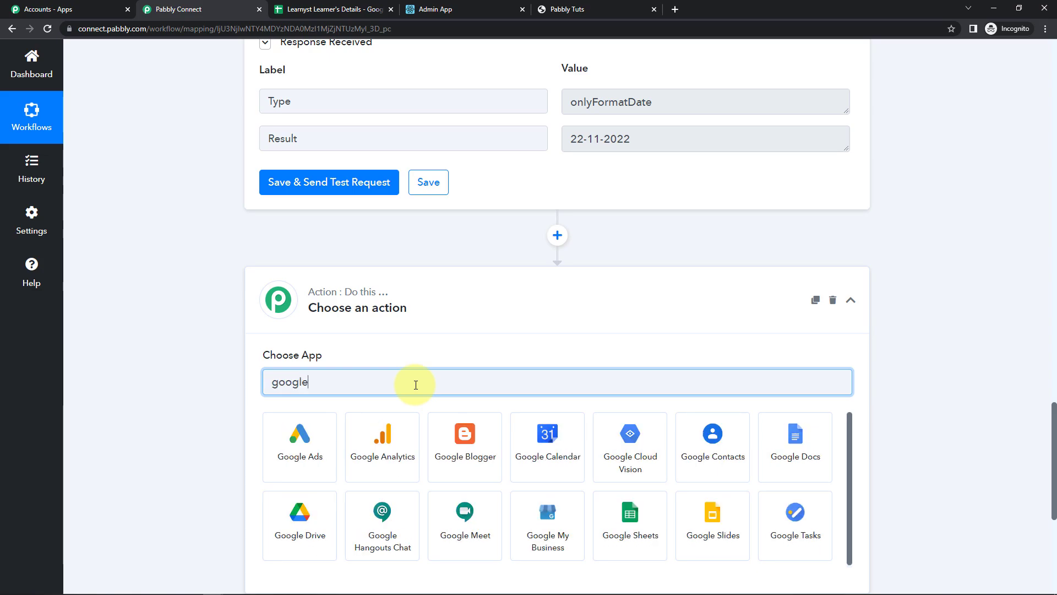
left_click(619, 514)
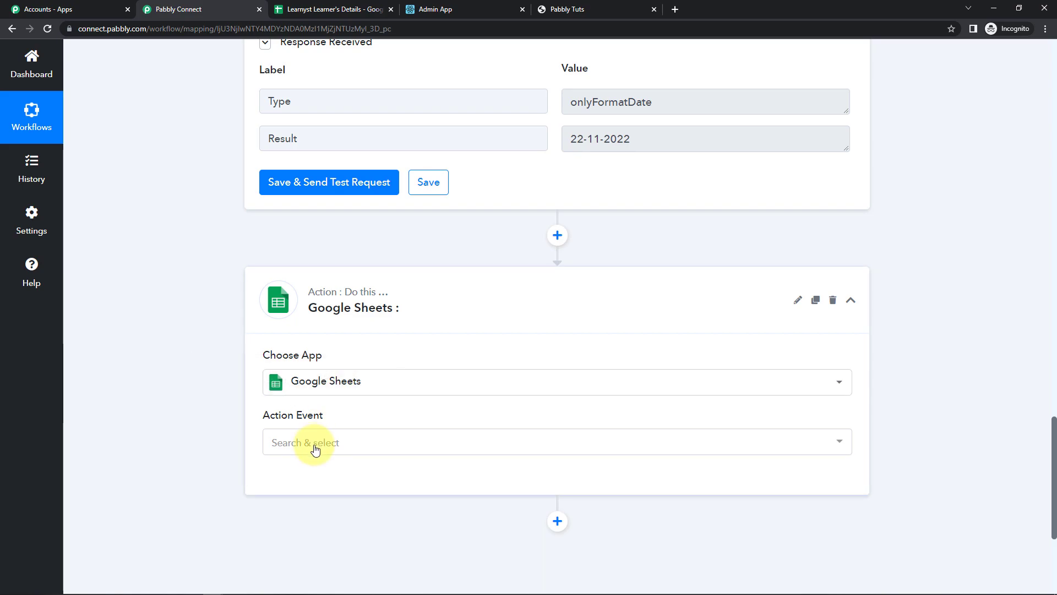
left_click(309, 443)
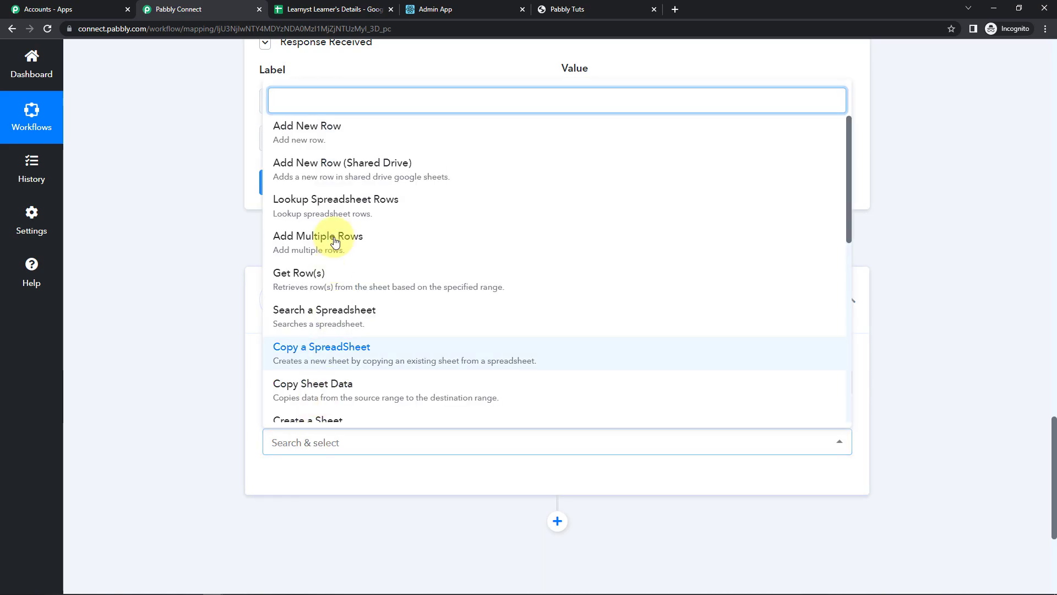
left_click(307, 133)
left_click(302, 487)
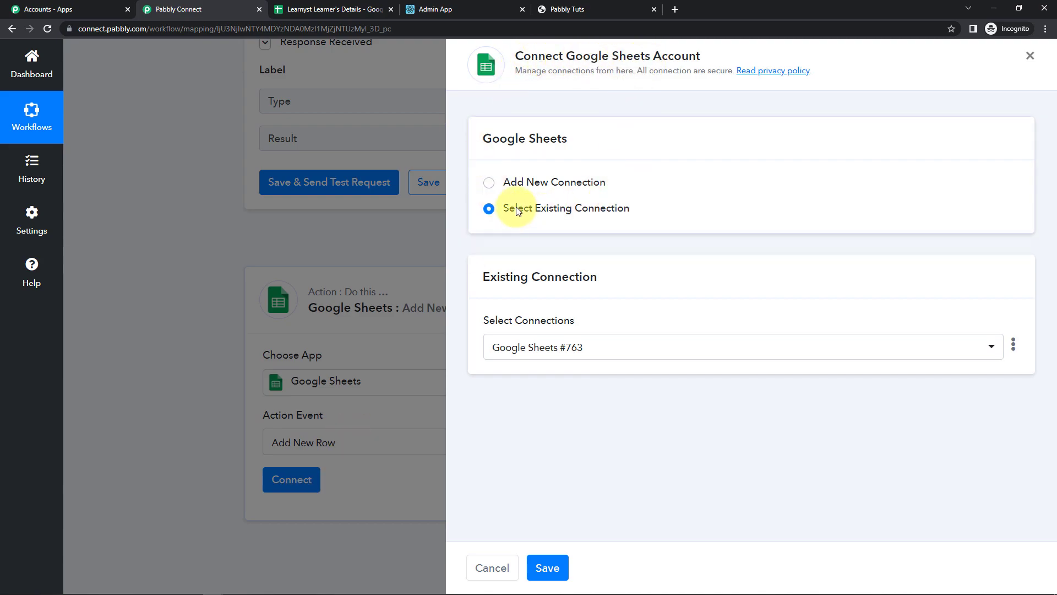
Add a new Google Sheets connection by signing in with Google and granting Sheets access
left_click(488, 184)
left_click(596, 354)
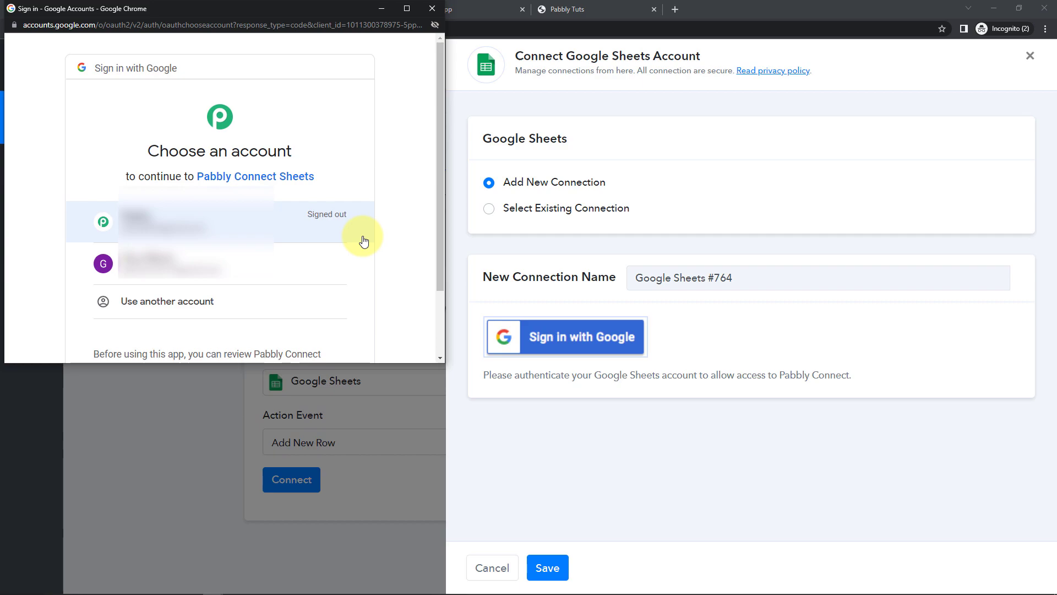
left_click(215, 267)
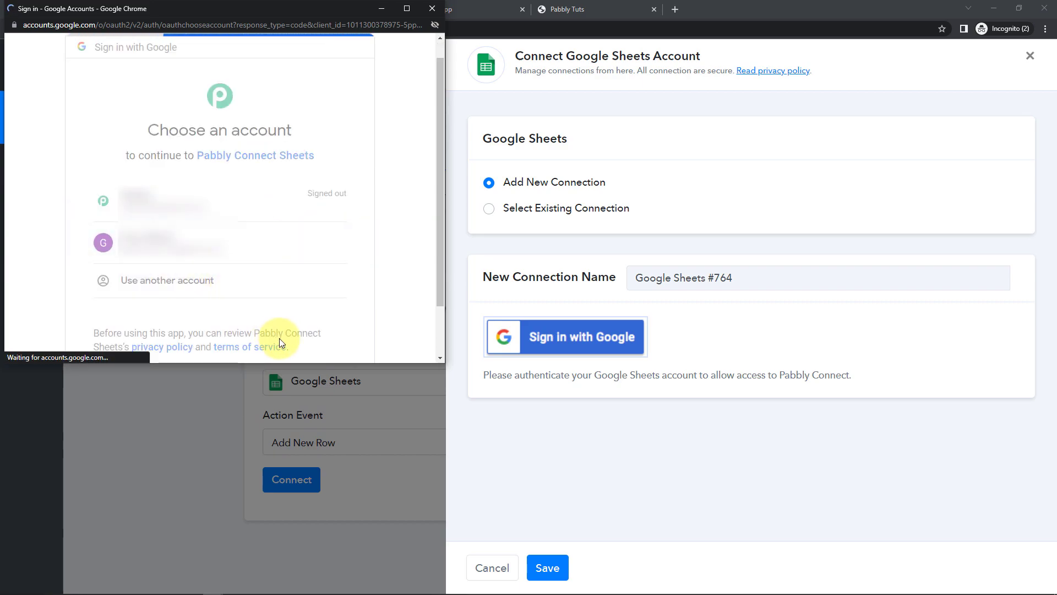
scroll(404, 257, "down", 4)
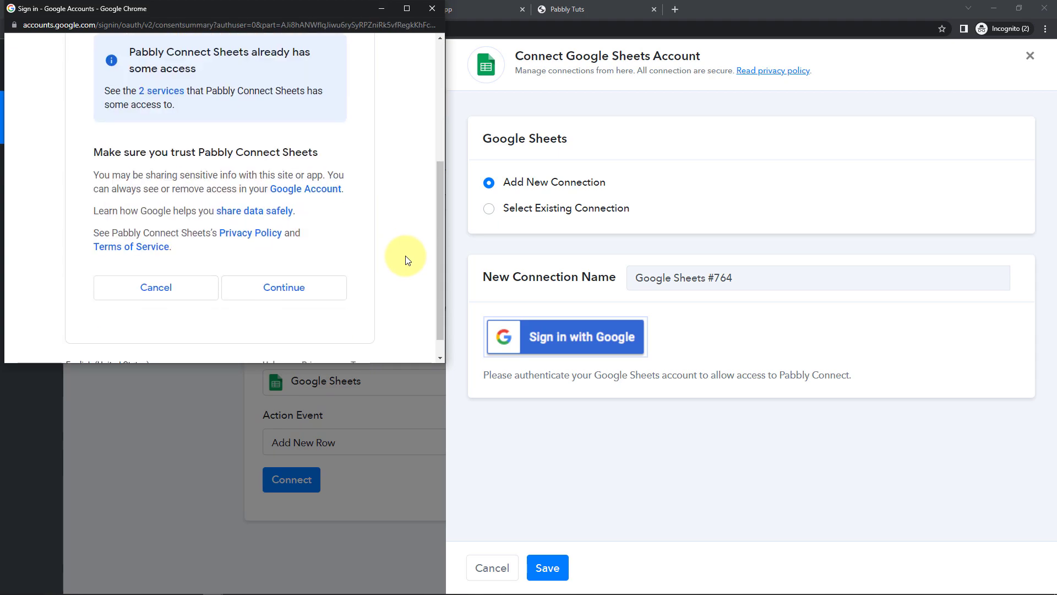
scroll(406, 259, "down", 1)
left_click(306, 266)
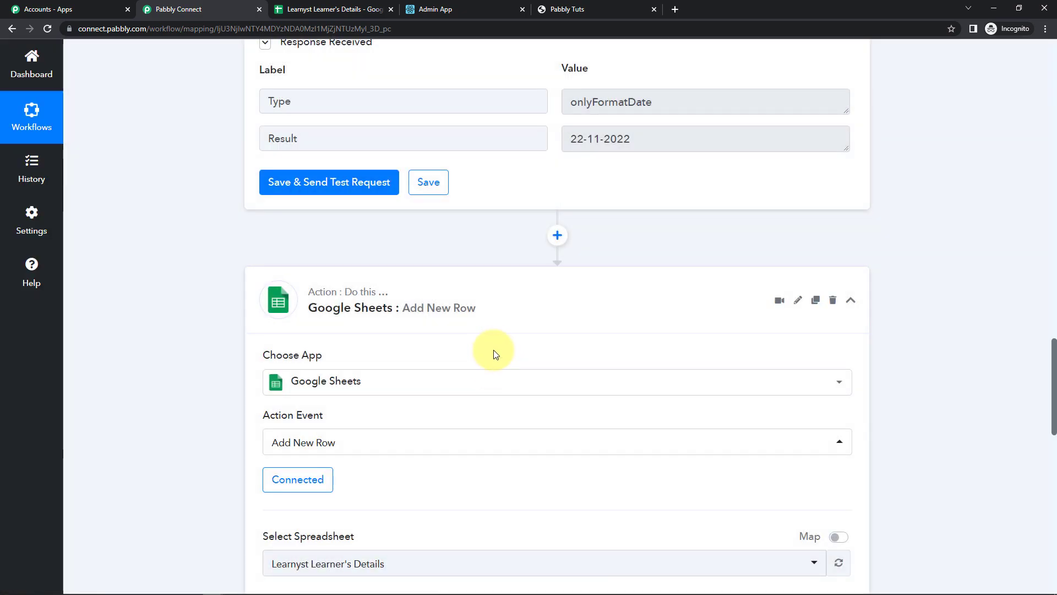
scroll(493, 343, "down", 2)
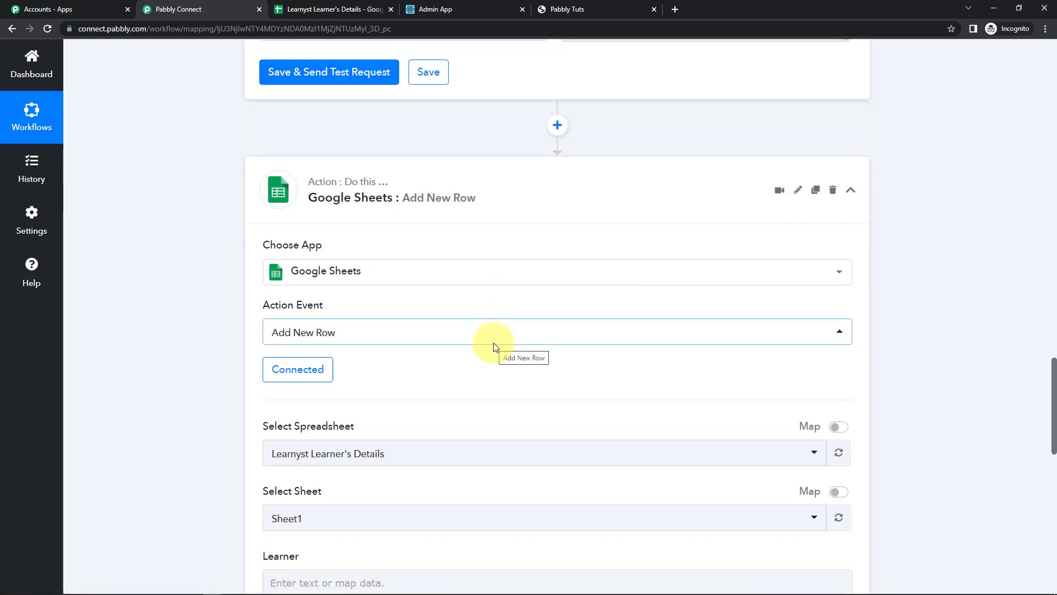
scroll(494, 344, "down", 2)
scroll(495, 347, "down", 3)
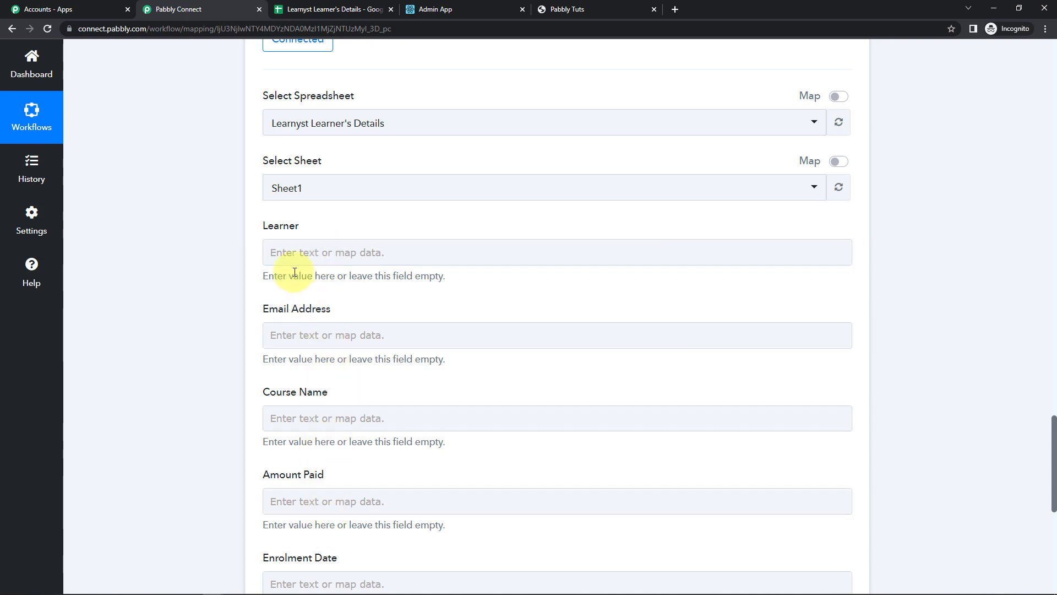
Map User Name into Learner and User Email into Email Address
left_click(294, 251)
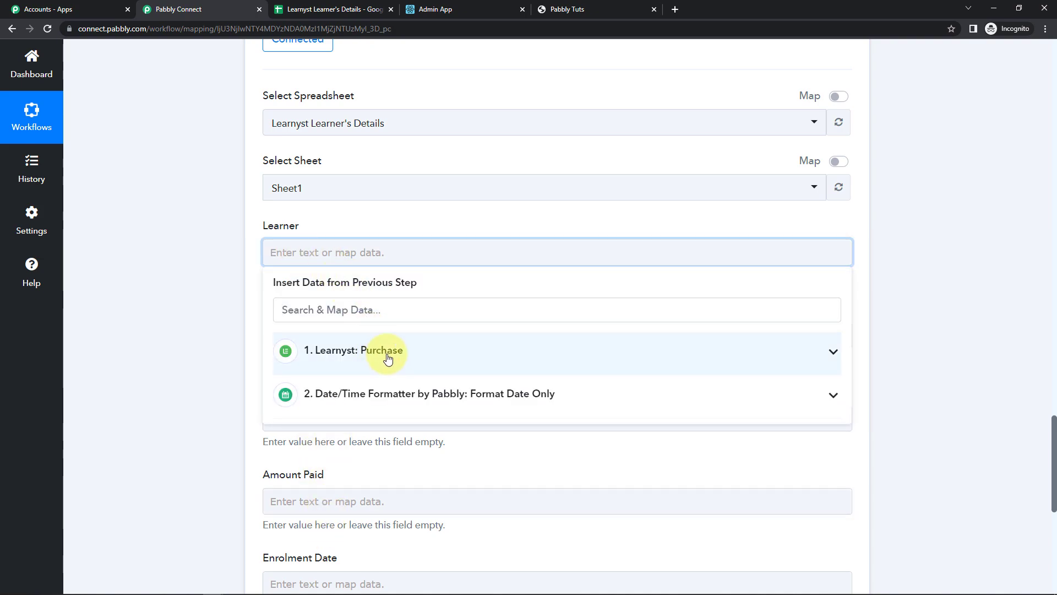
left_click(425, 362)
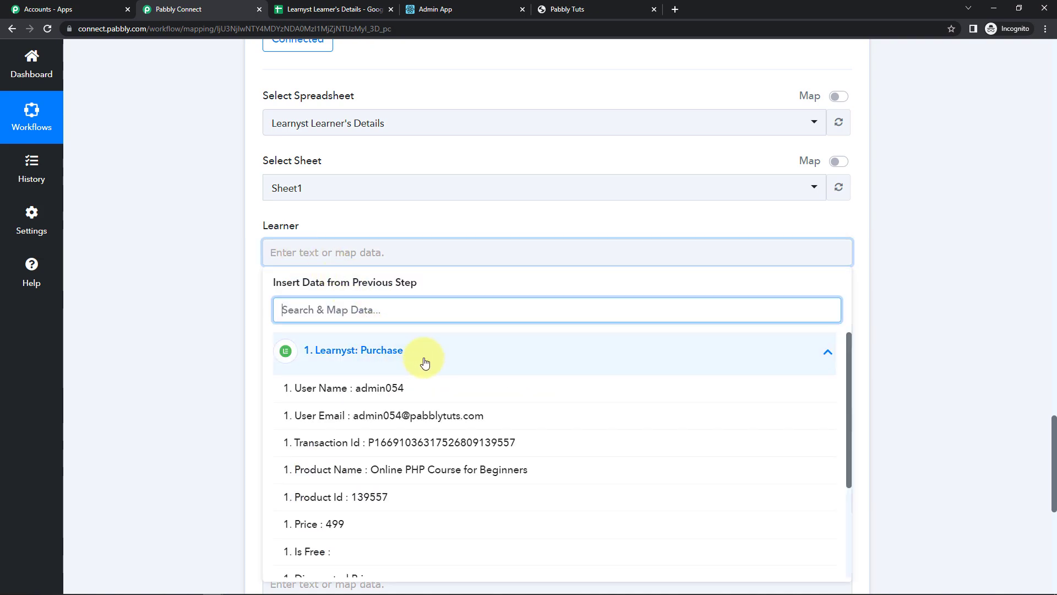
left_click(414, 393)
left_click(194, 331)
scroll(194, 332, "down", 2)
left_click(316, 244)
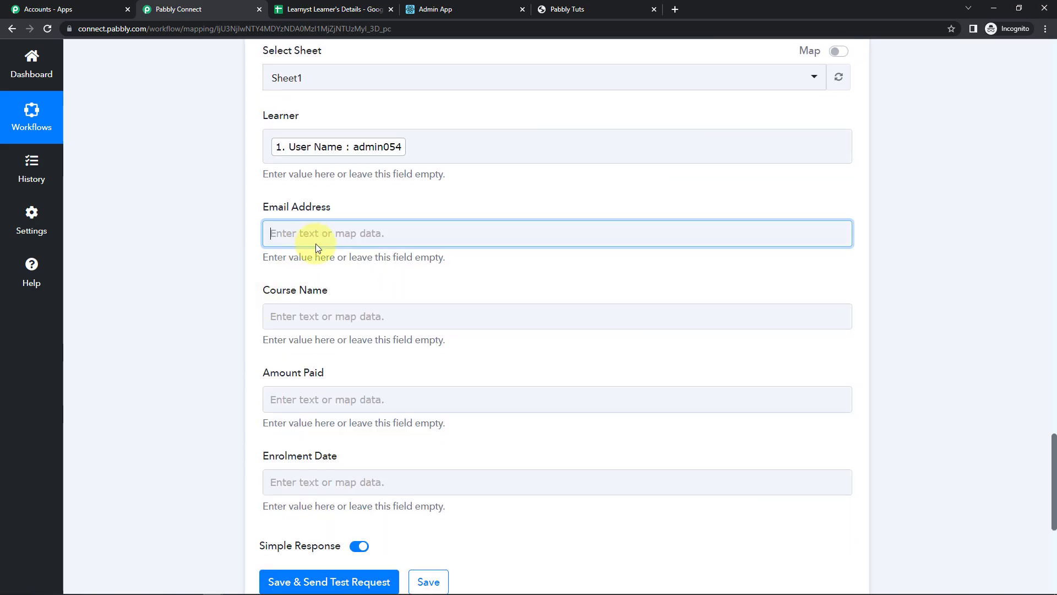
left_click(342, 337)
left_click(441, 393)
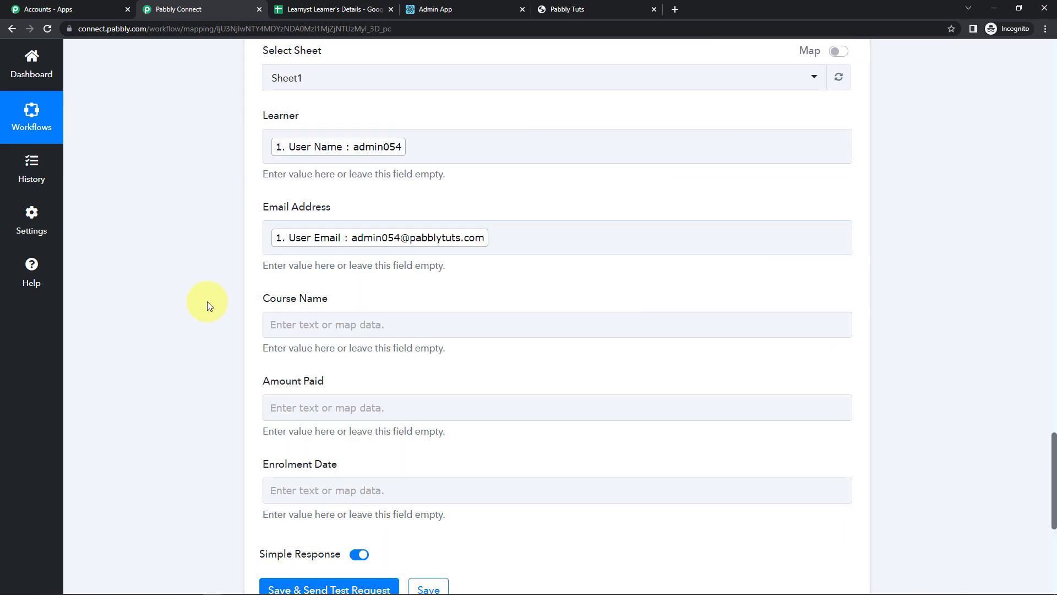
scroll(208, 304, "down", 1)
Map Product Name into Course Name and Price (499) into Amount Paid
left_click(322, 269)
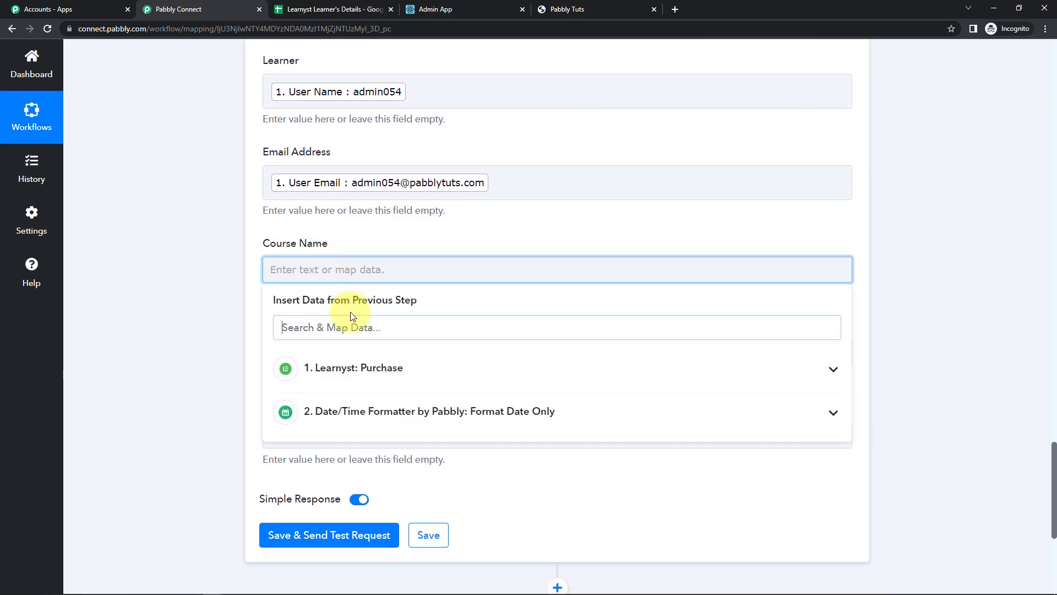
left_click(375, 372)
left_click(410, 484)
left_click(197, 314)
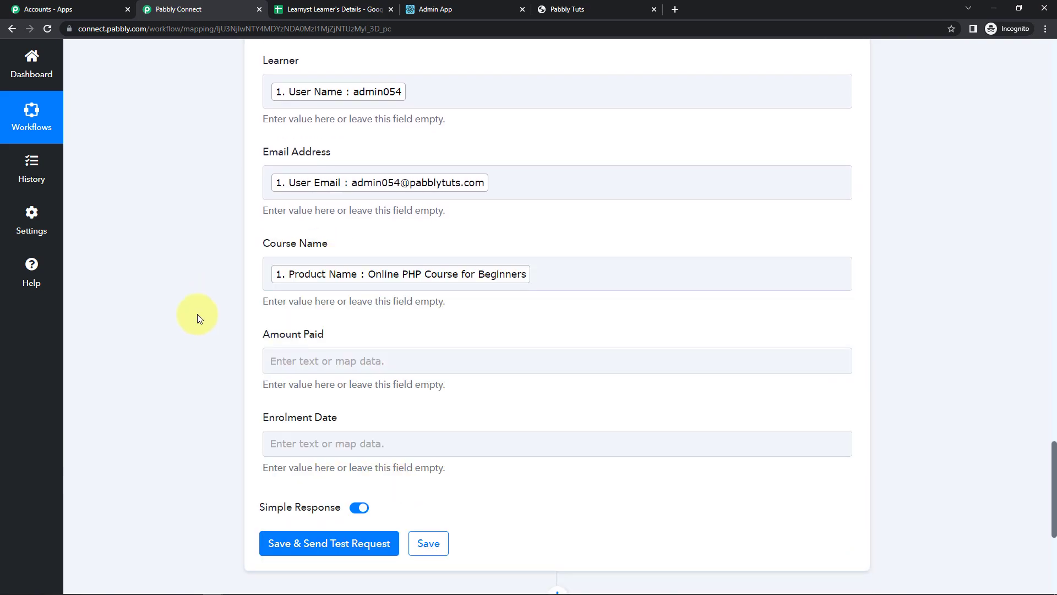
scroll(203, 309, "down", 3)
left_click(307, 194)
left_click(363, 293)
scroll(376, 366, "down", 2)
left_click(365, 381)
left_click(180, 270)
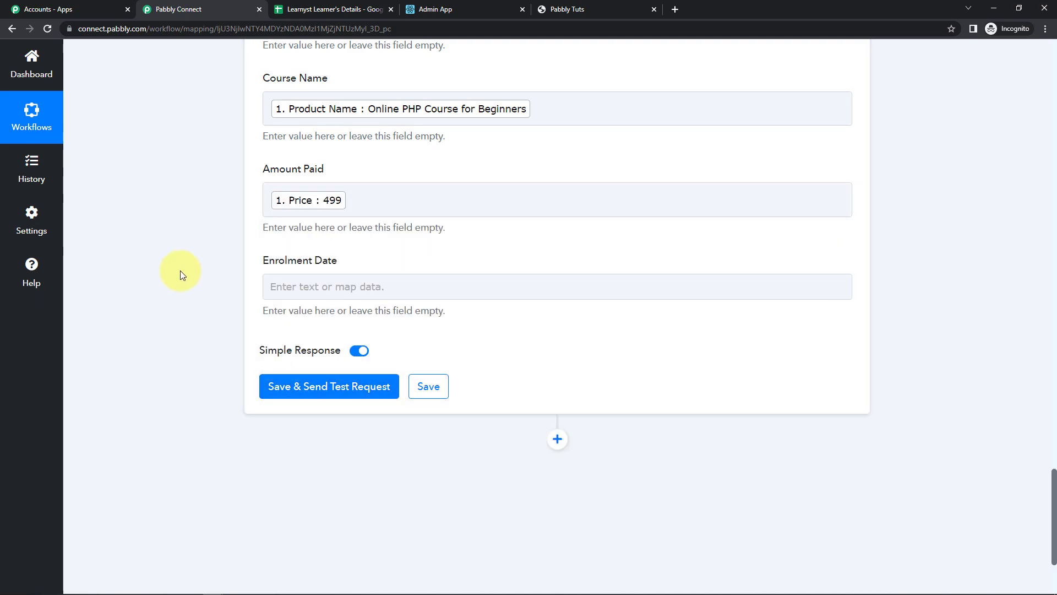
scroll(232, 242, "down", 2)
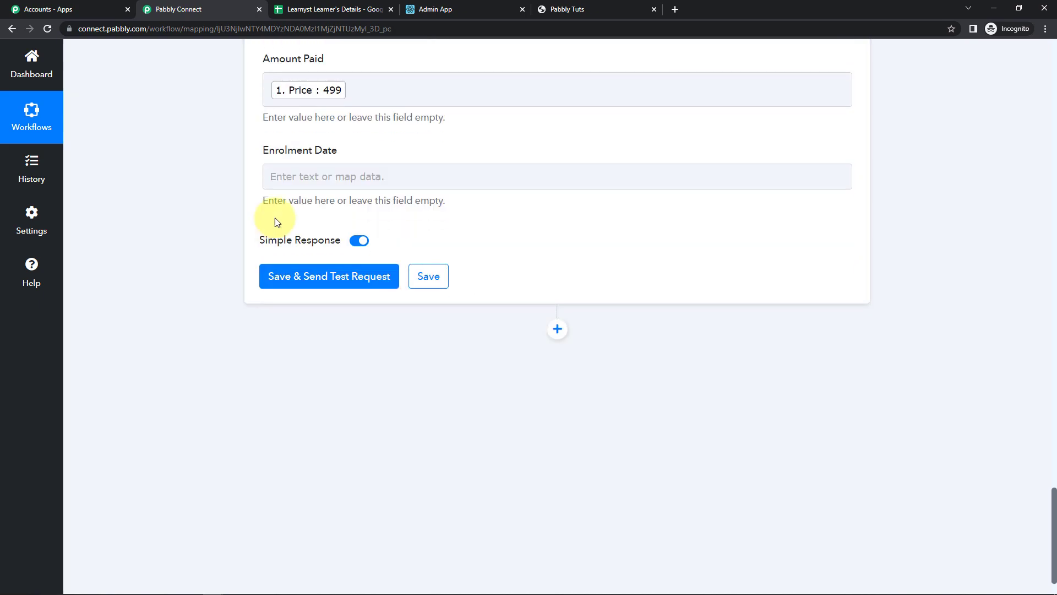
Map the formatter's Result (22-11-2022) into Enrolment Date and send a test row
left_click(327, 188)
left_click(437, 323)
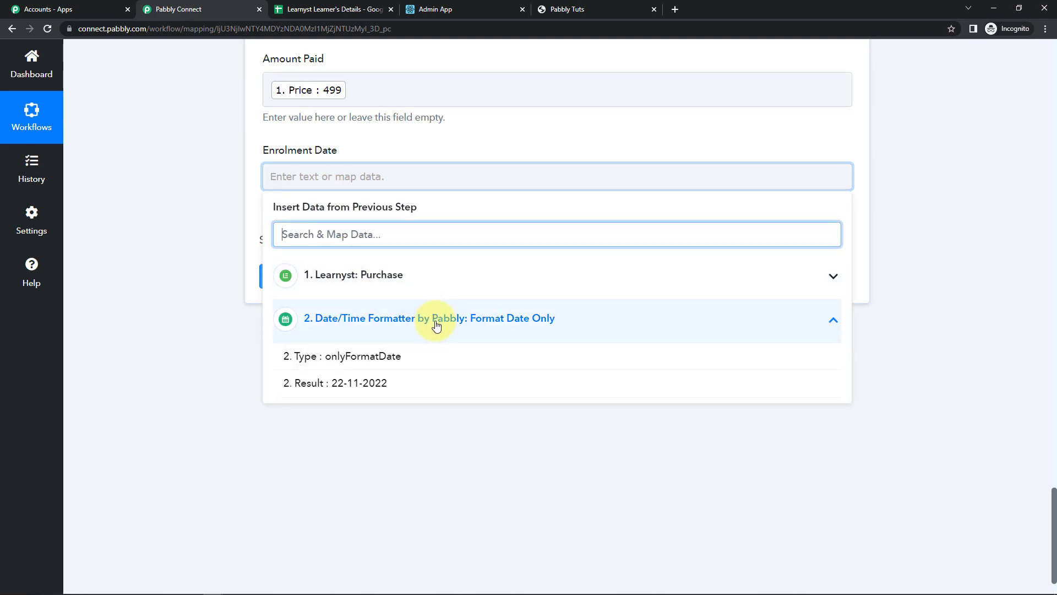
left_click(366, 381)
left_click(317, 292)
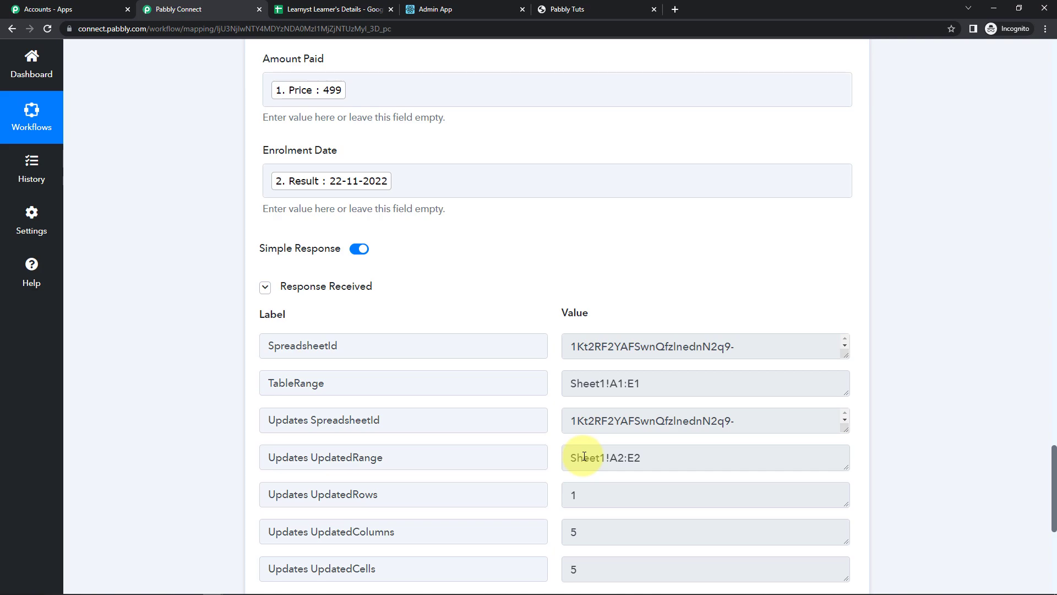
left_click(306, 9)
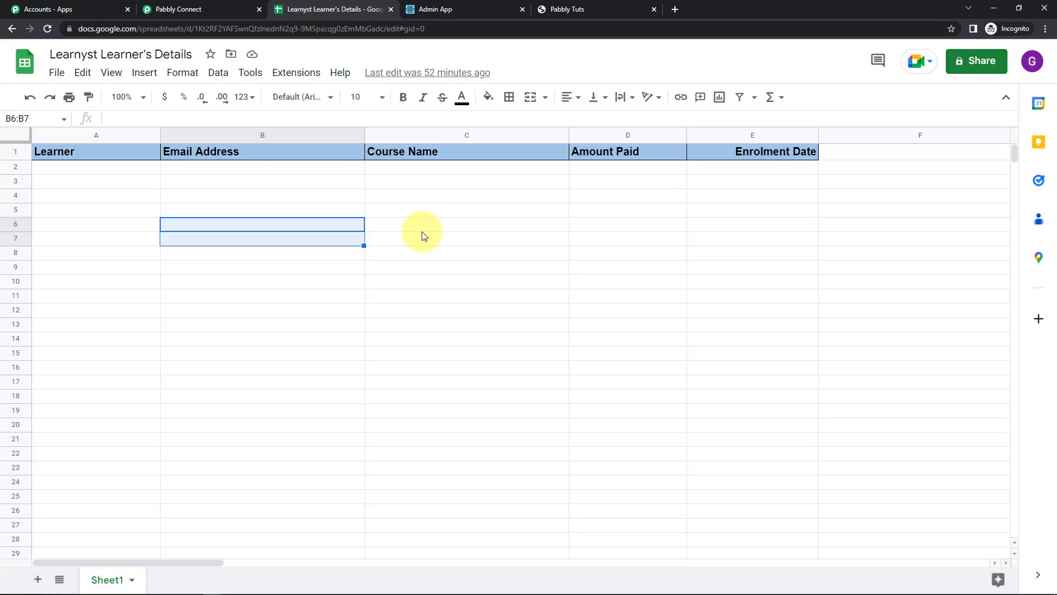
Reload the sheet and reset the fill colour of row 2
left_click(47, 30)
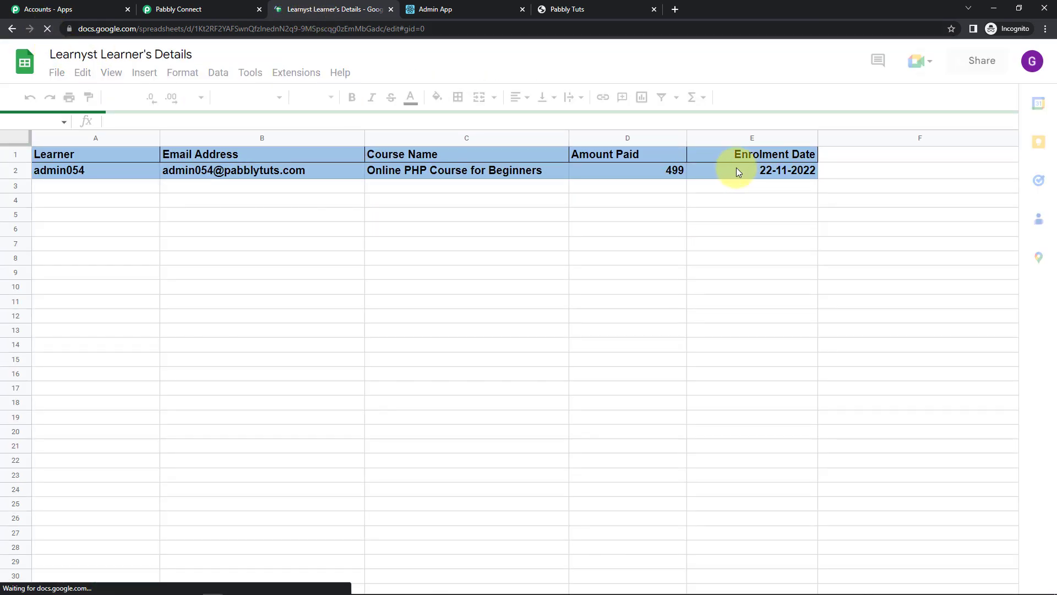
left_click(15, 168)
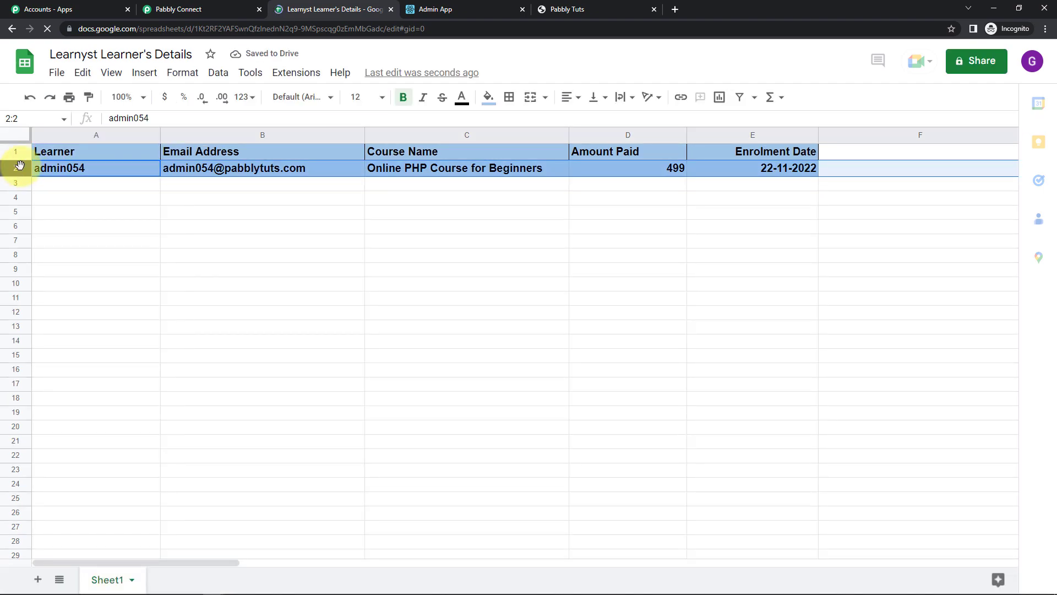
left_click(488, 97)
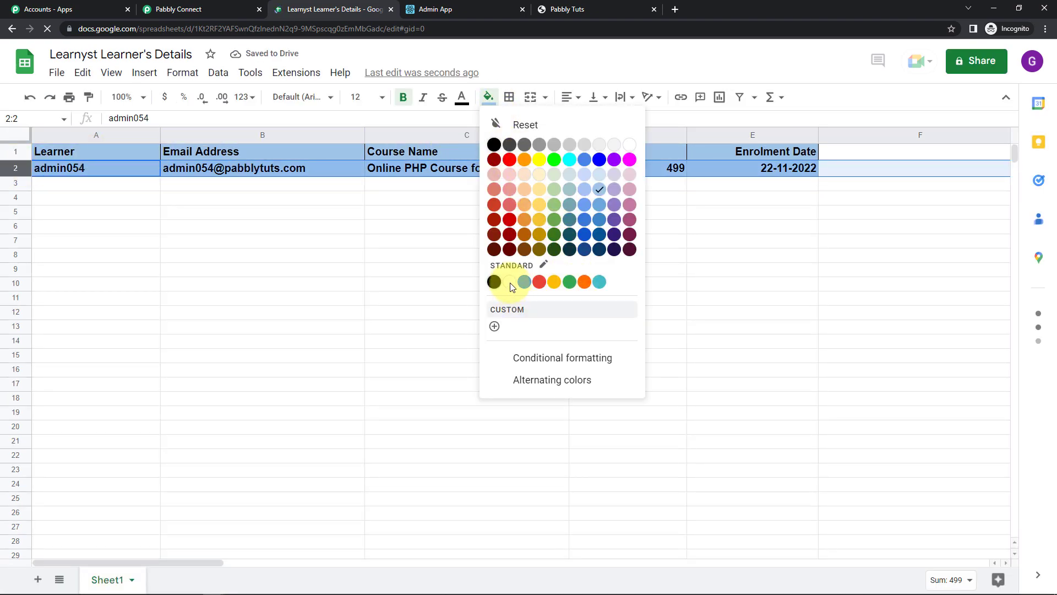
left_click(633, 343)
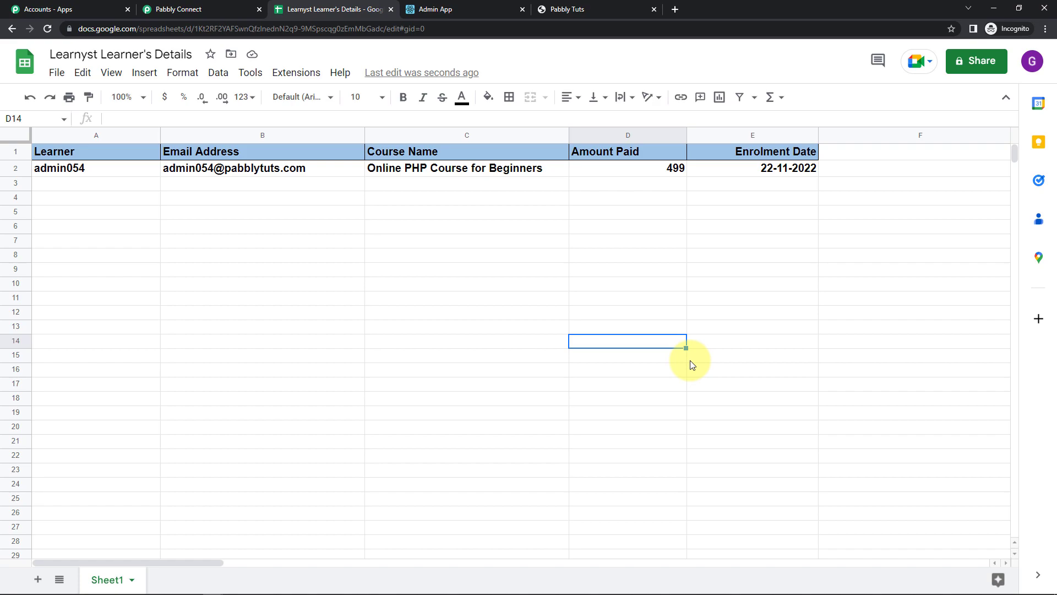
Return to the Learnyst course store and sign out of the learner account
left_click(572, 9)
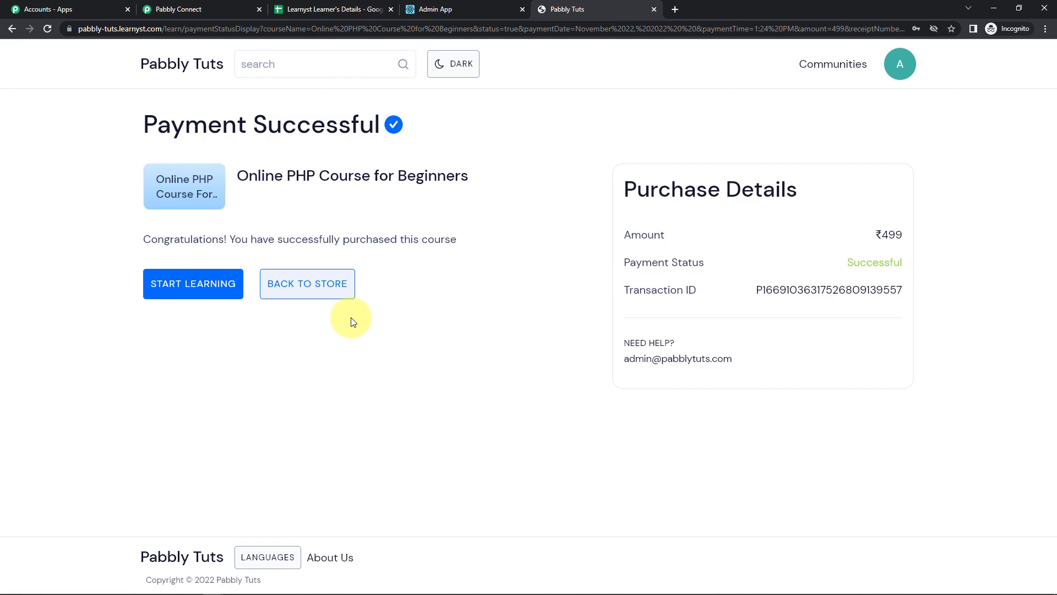
left_click(299, 288)
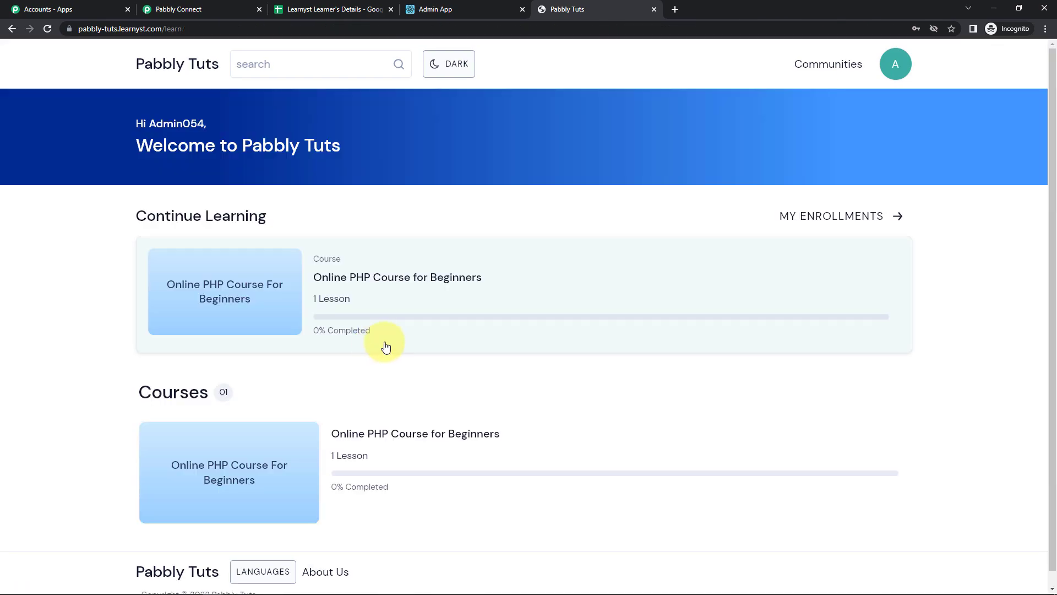
left_click(896, 64)
left_click(772, 259)
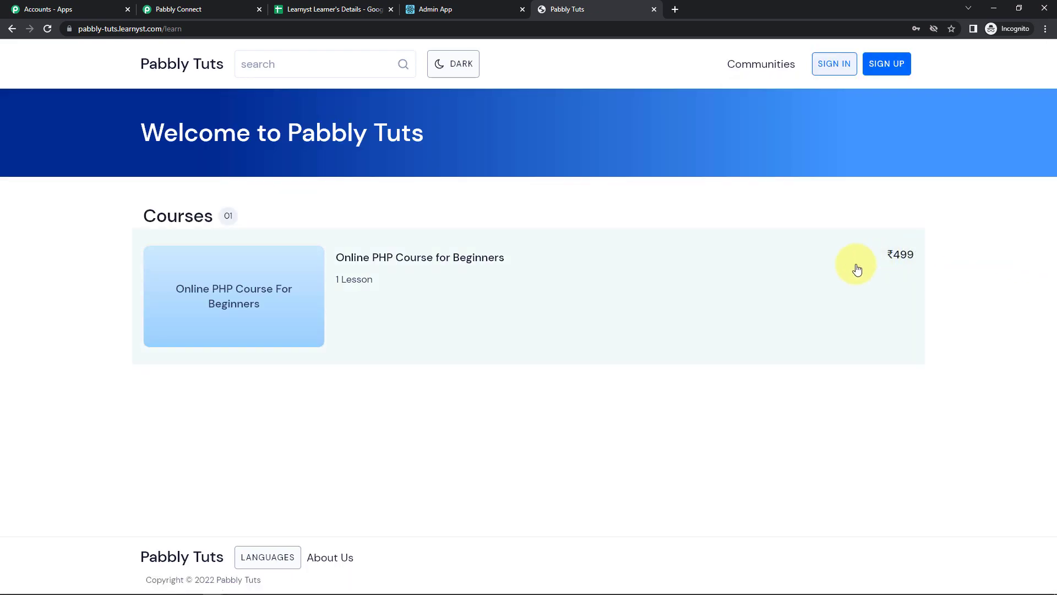
Buy the Online PHP Course for Beginners, filling the sign-up form with saved credentials
left_click(266, 290)
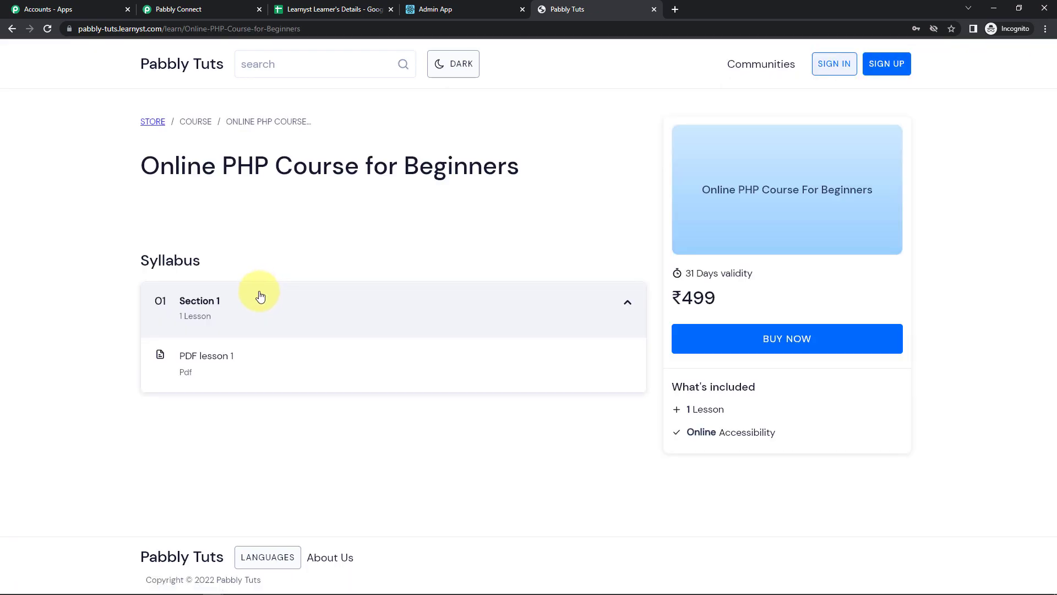
left_click(802, 337)
left_click(506, 248)
left_click(497, 271)
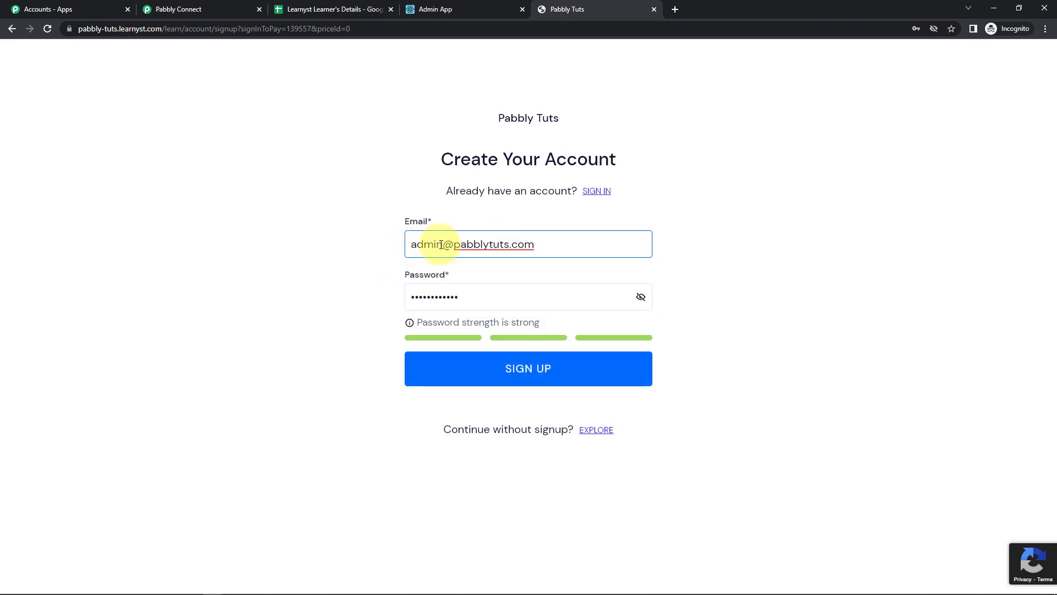
Append '11' to the sign-up email to make it new and create the account
left_click(441, 244)
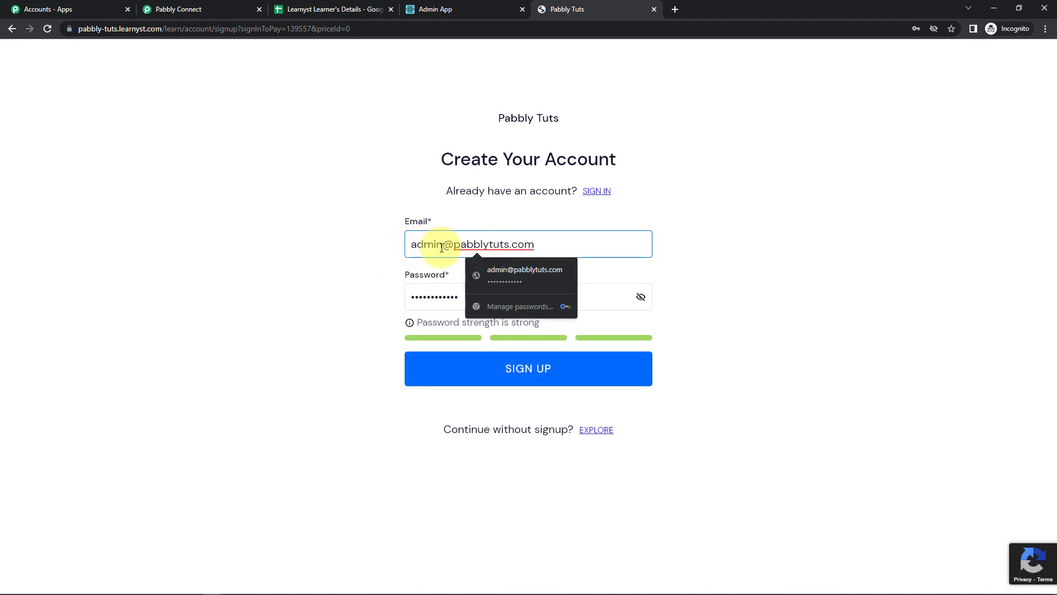
type("111")
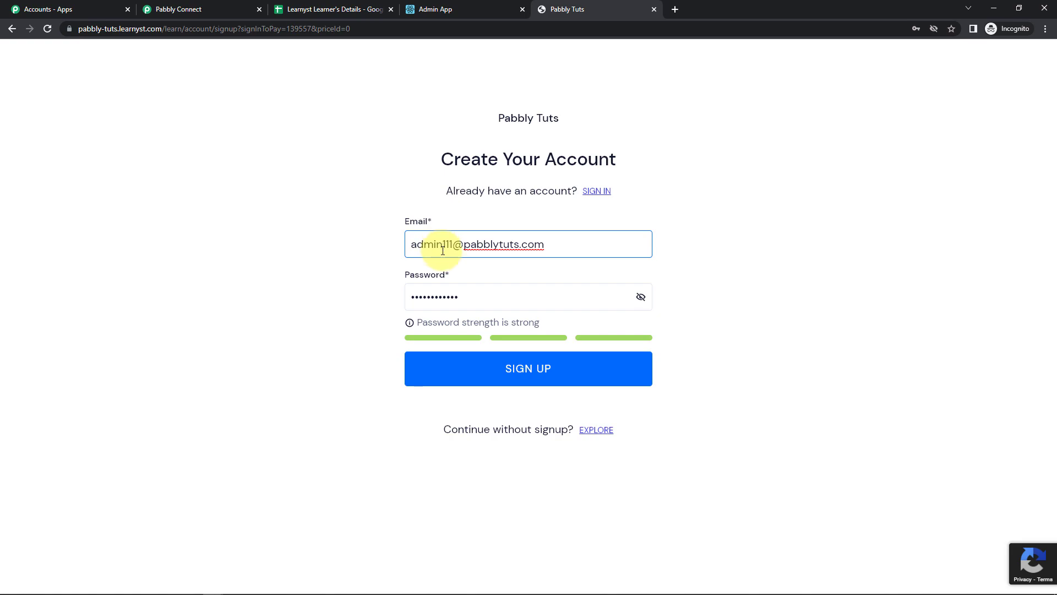
left_click(500, 371)
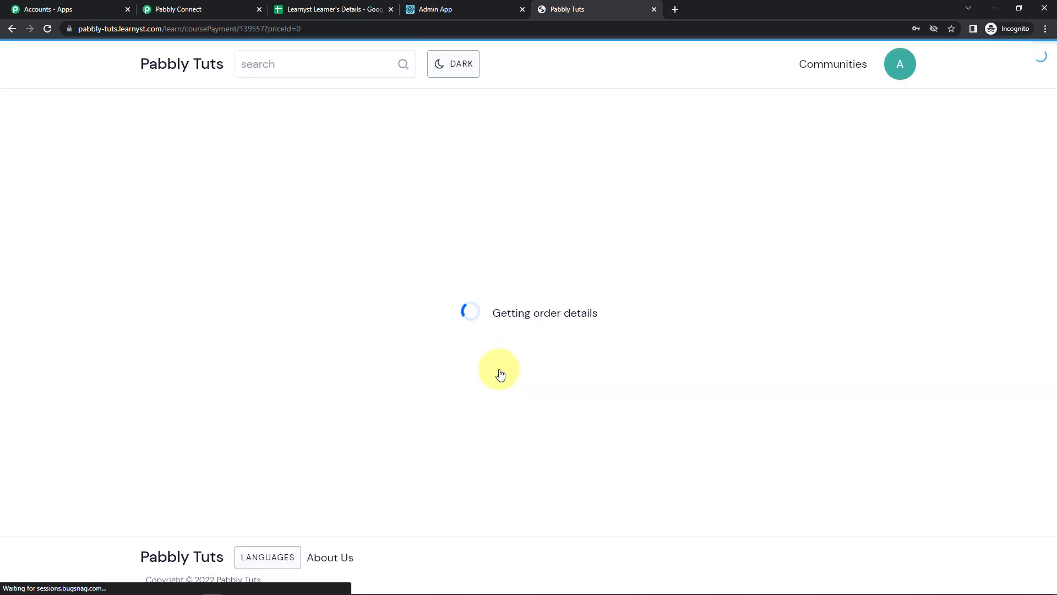
left_click(350, 318)
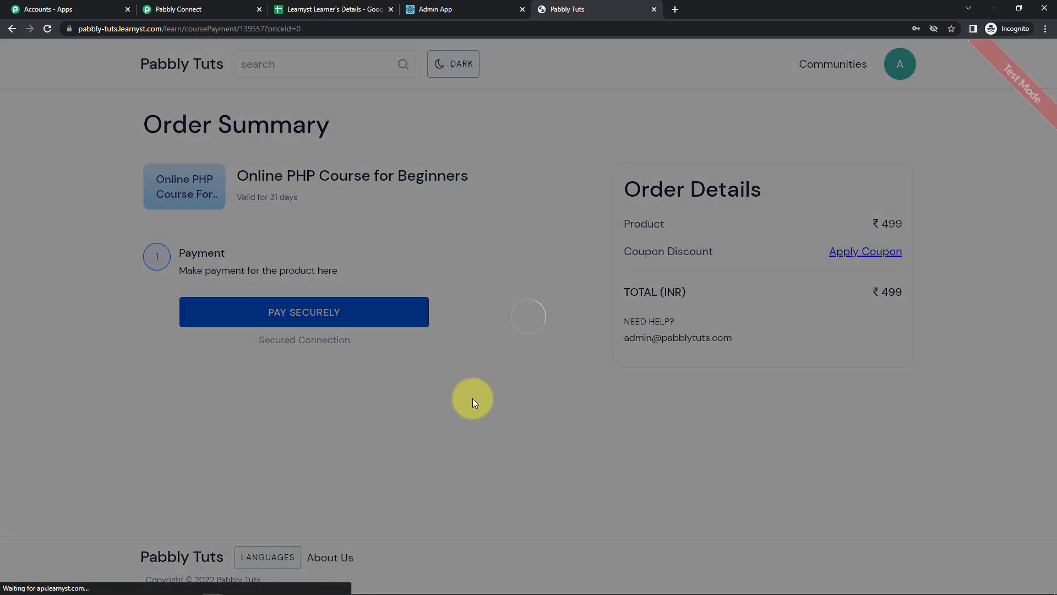
left_click(528, 212)
type("9")
left_click(540, 515)
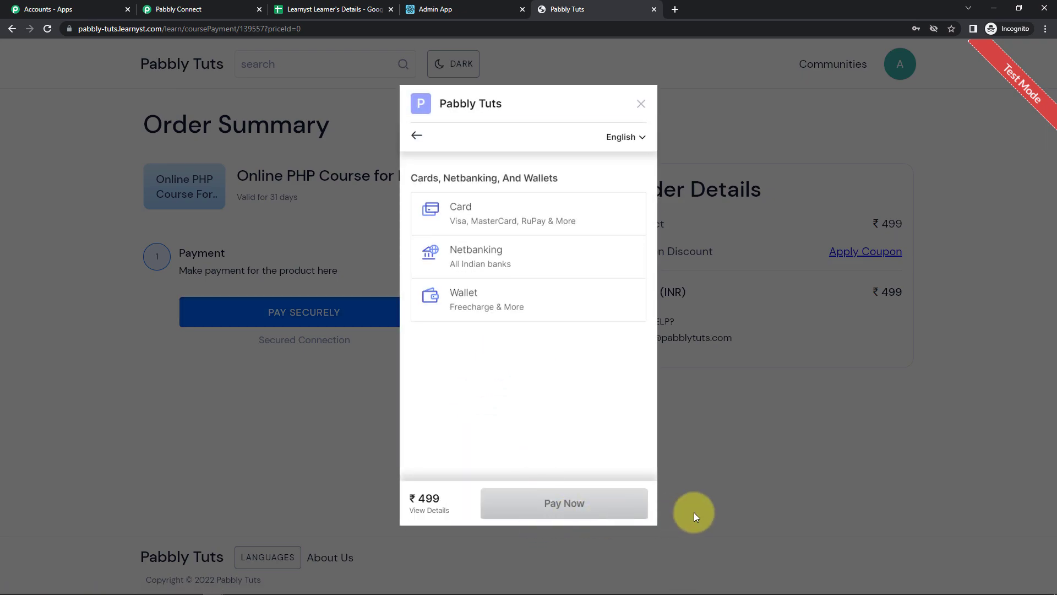
left_click(574, 213)
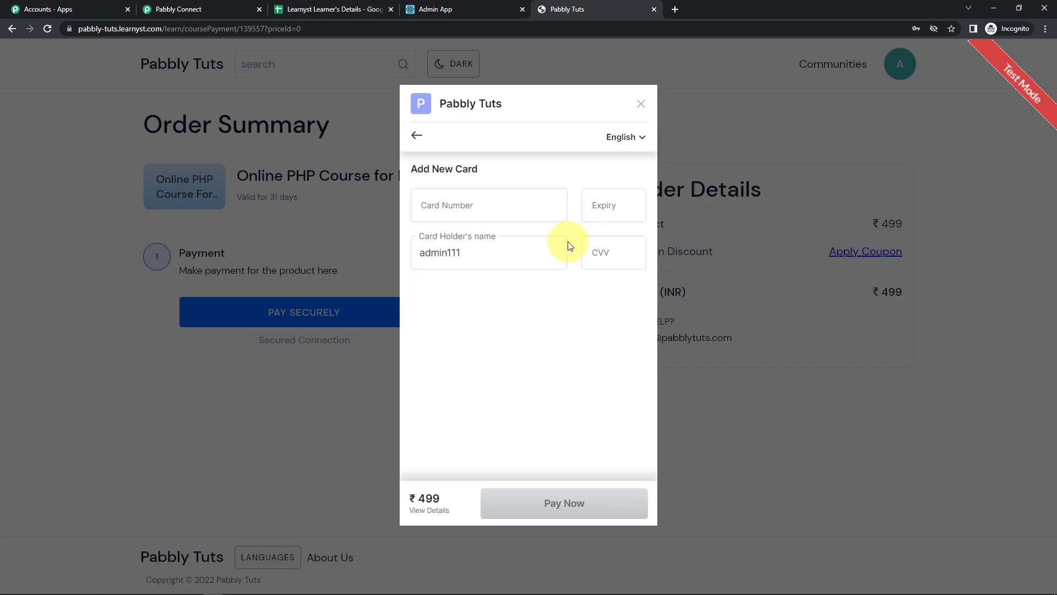
left_click(500, 214)
left_click(502, 242)
left_click(618, 251)
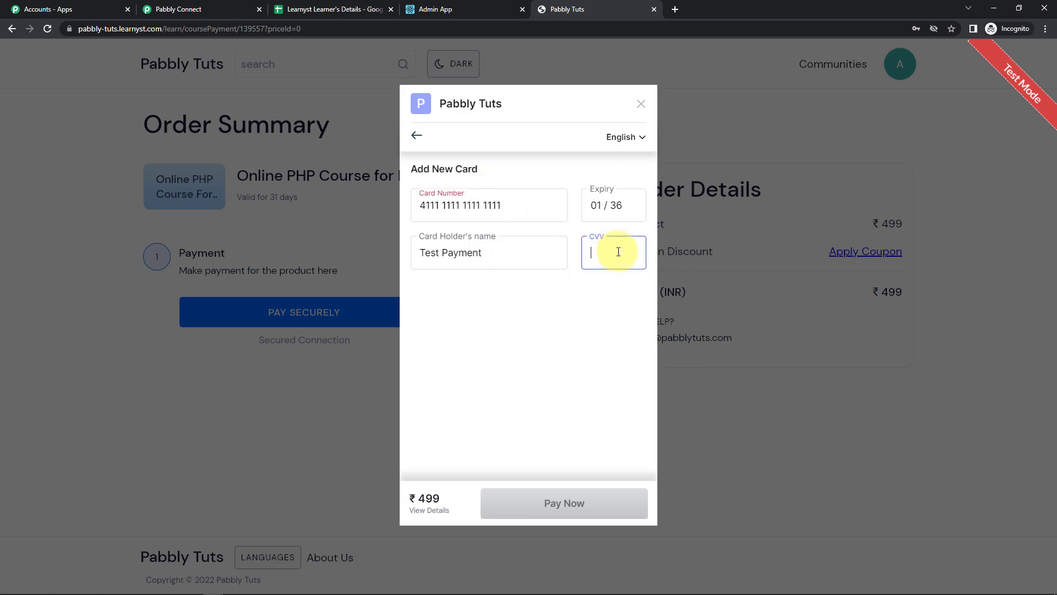
type("123")
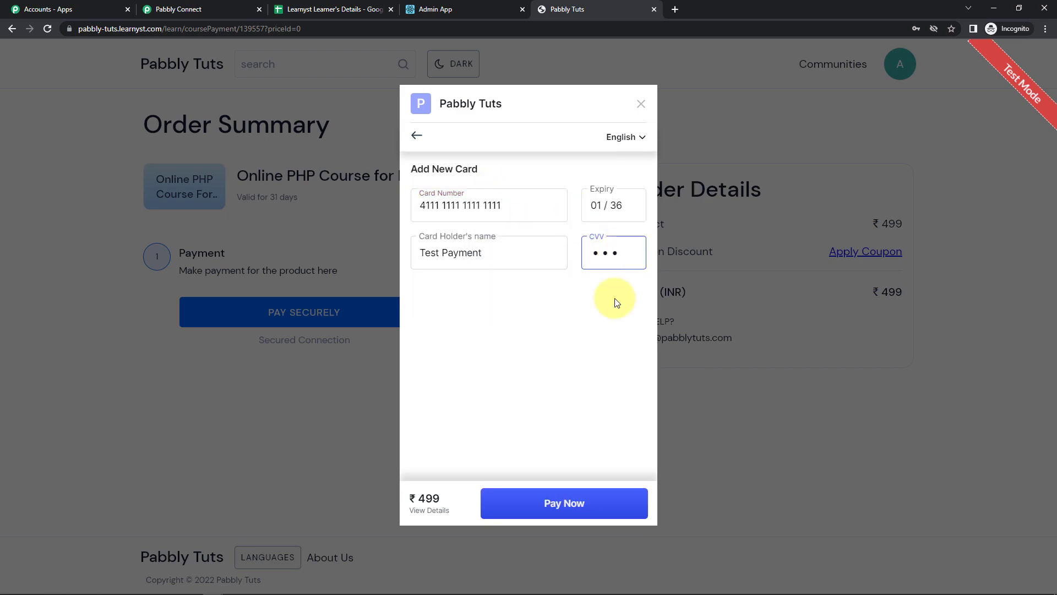
left_click(608, 495)
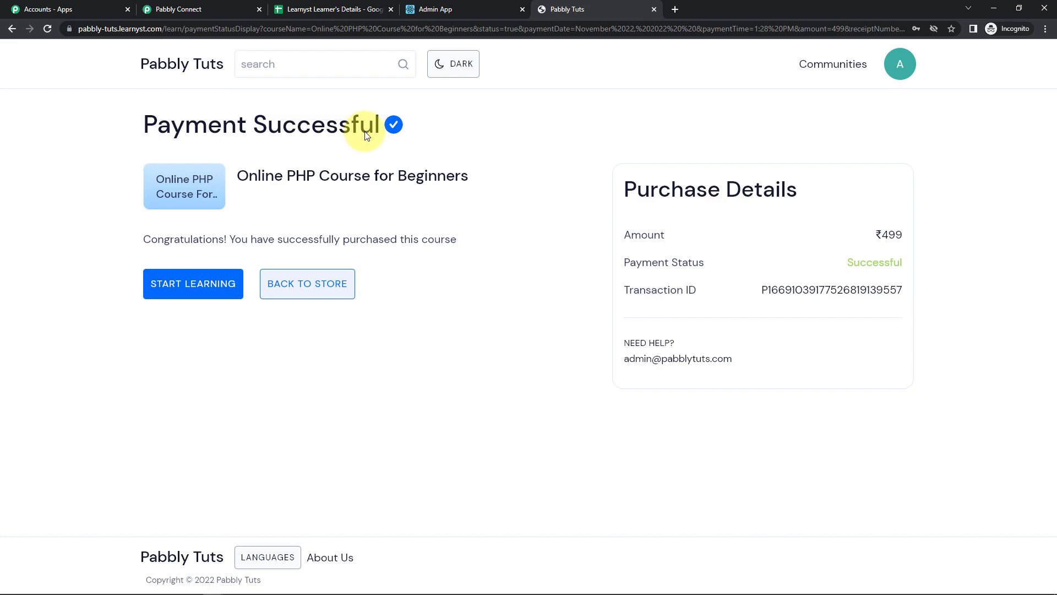
Check row 3 shows the PHP course, 499 and 22-11-2022, then return to Pabbly Connect
left_click(323, 11)
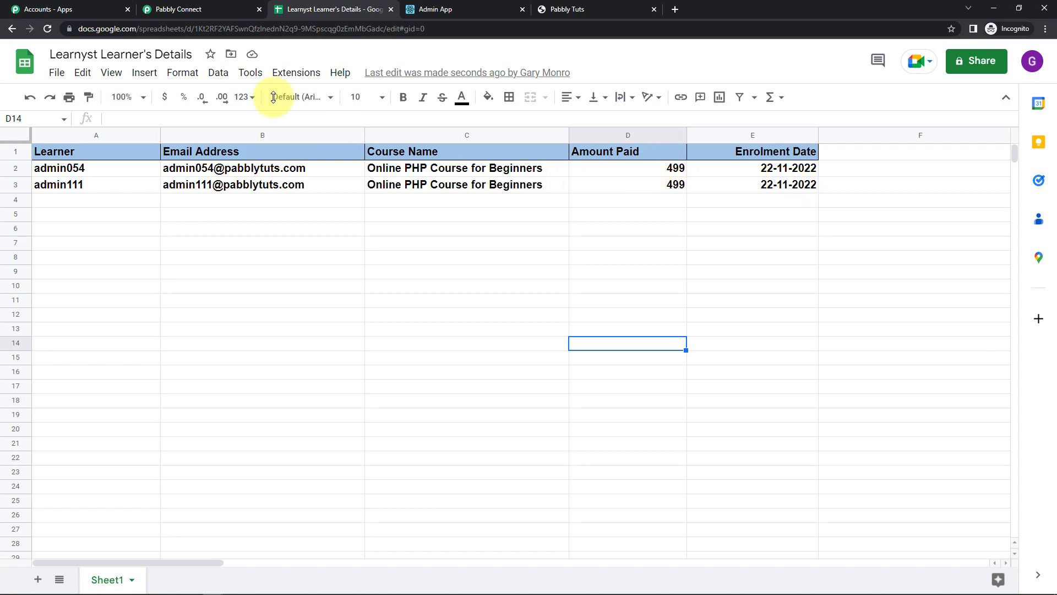
left_click(200, 11)
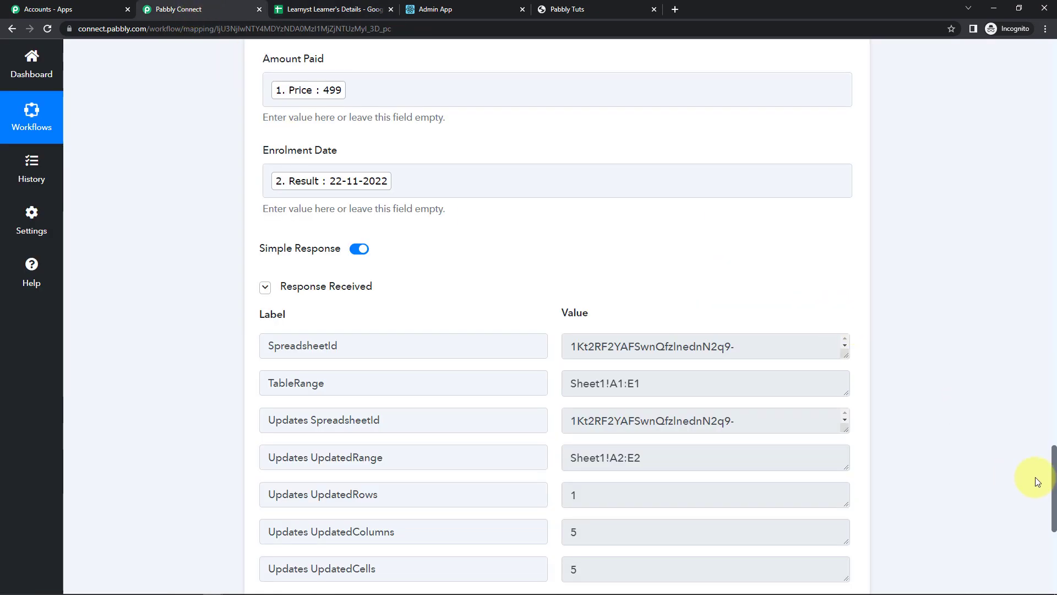
Collapse the Learnyst trigger, Date/Time Formatter and Google Sheets steps
left_click_drag(1053, 479, 1048, 52)
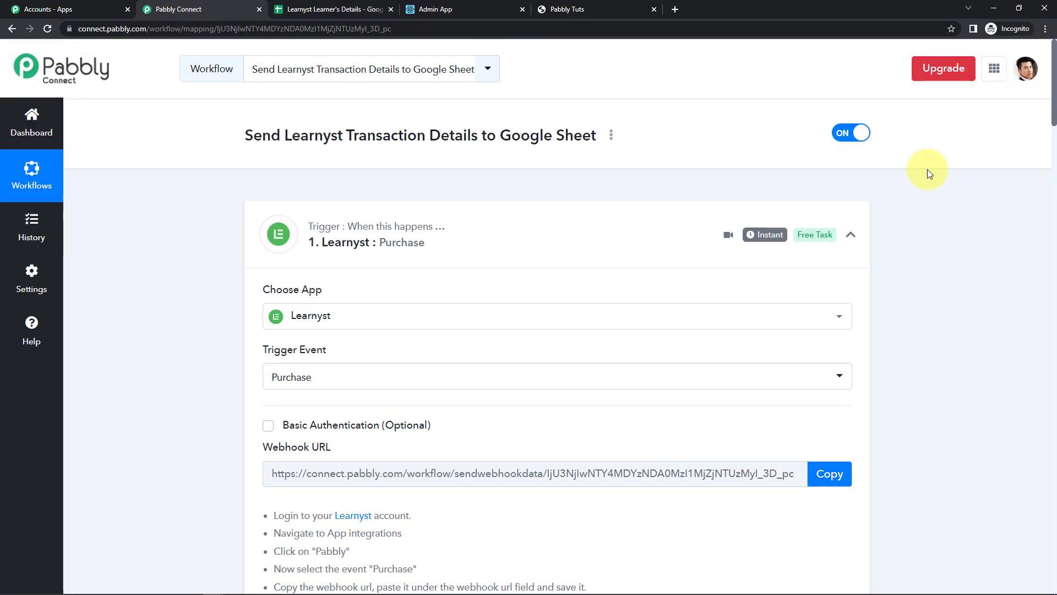
left_click(851, 240)
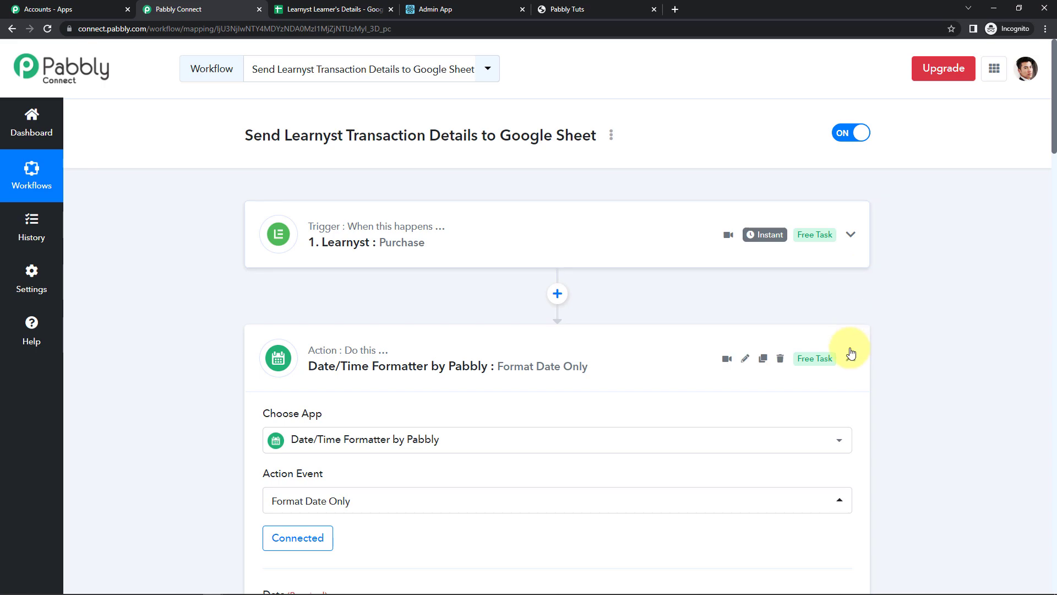
left_click(850, 359)
left_click(851, 482)
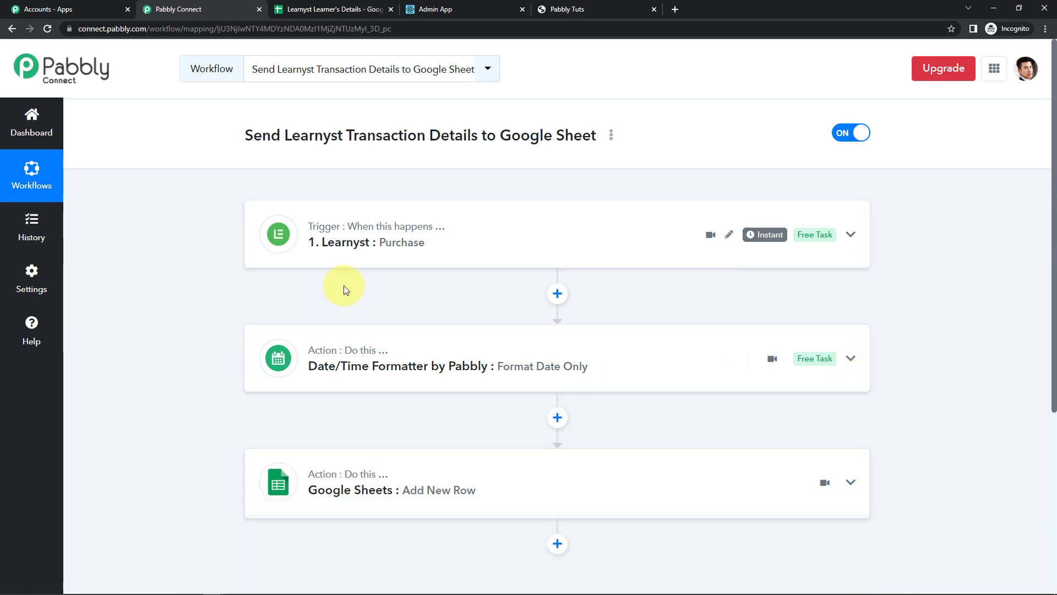